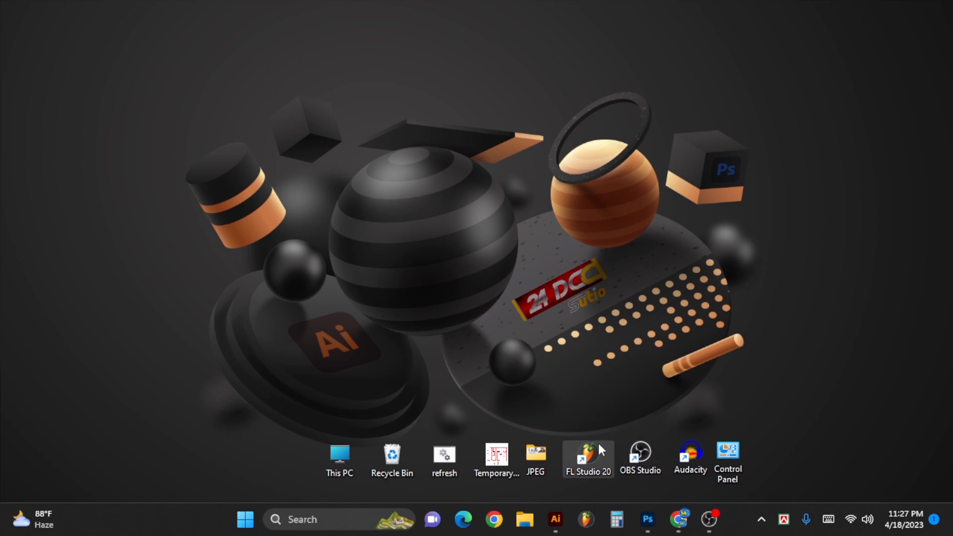
- Switch to Adobe Illustrator and open the Can.png image
left_click(555, 519)
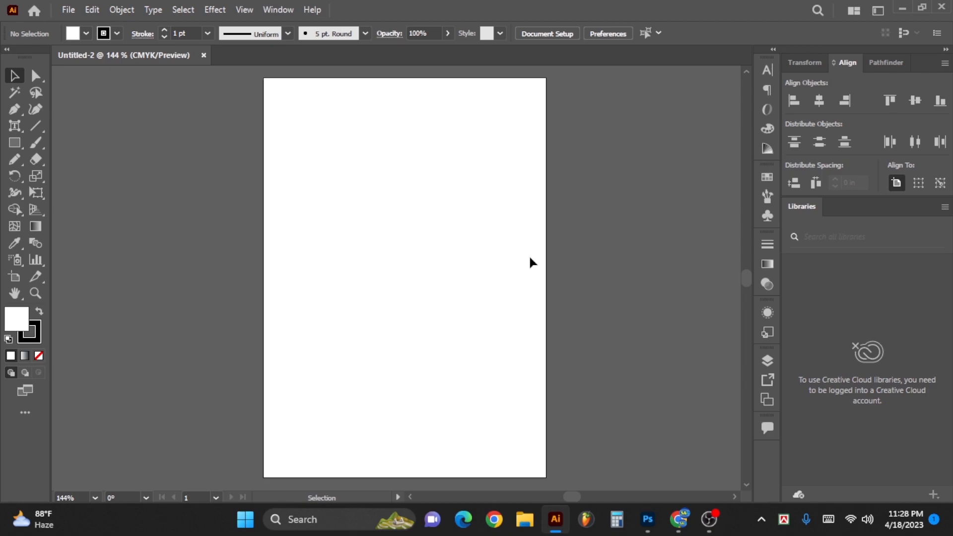
left_click(69, 8)
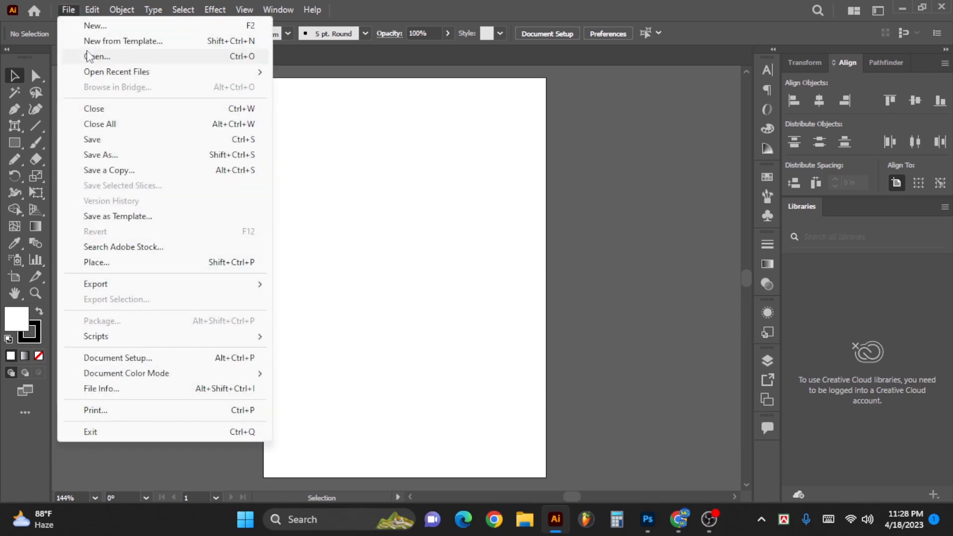
left_click(72, 56)
double_click(254, 119)
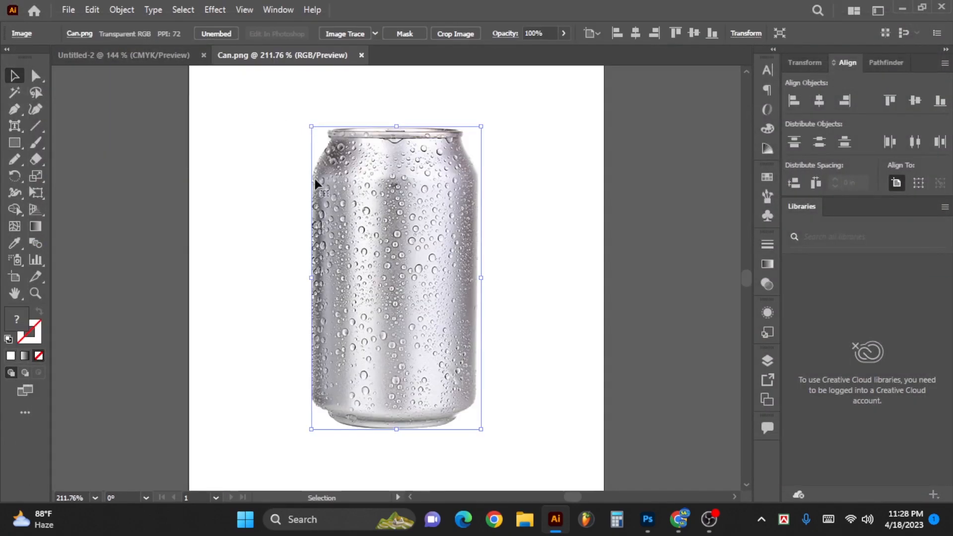
- Draw a white rectangle without stroke over the can, covering its body, and nudge it slightly to the right
left_click(204, 259)
left_click(14, 142)
left_click_drag(298, 452, 523, 91)
left_click(14, 76)
key("Right")
key("Right")
key("Right")
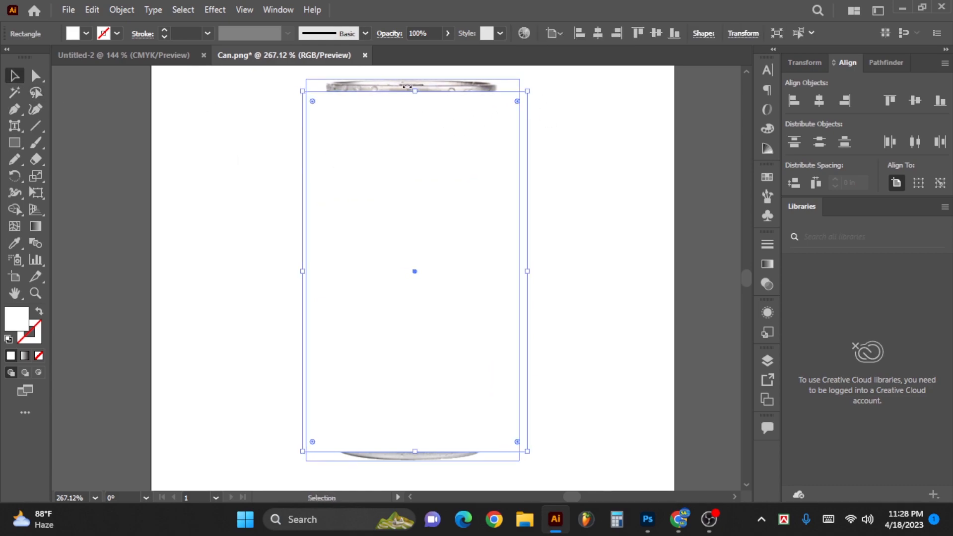
- Delete the can image behind the rectangle and select the remaining rectangle
left_click(410, 84)
key("Delete")
left_click(416, 132)
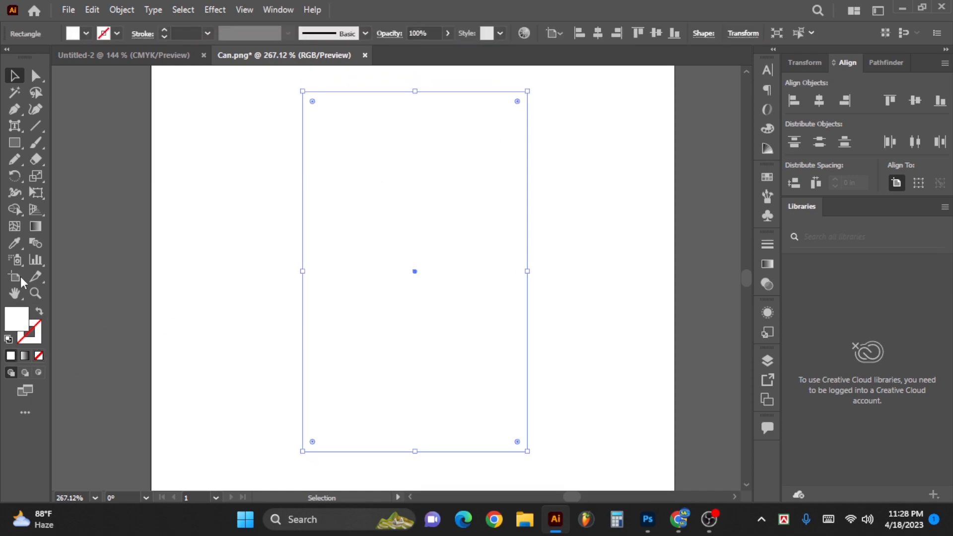
- Fill the rectangle with a white-to-black linear gradient
left_click(32, 227)
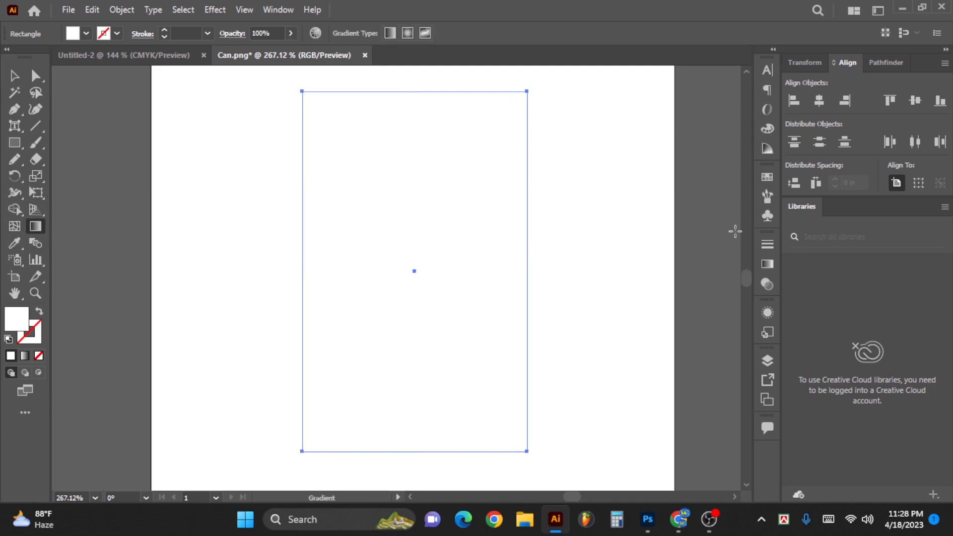
left_click(768, 264)
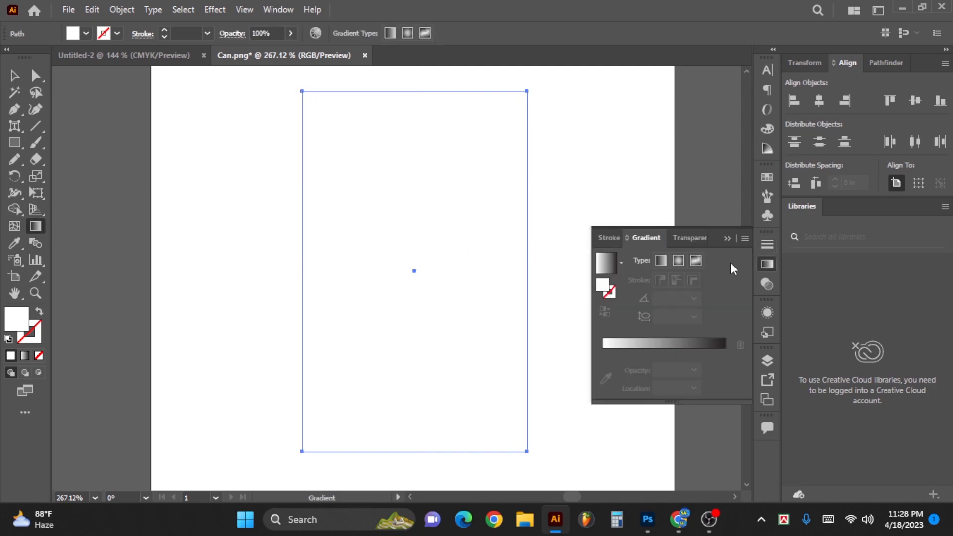
left_click(607, 263)
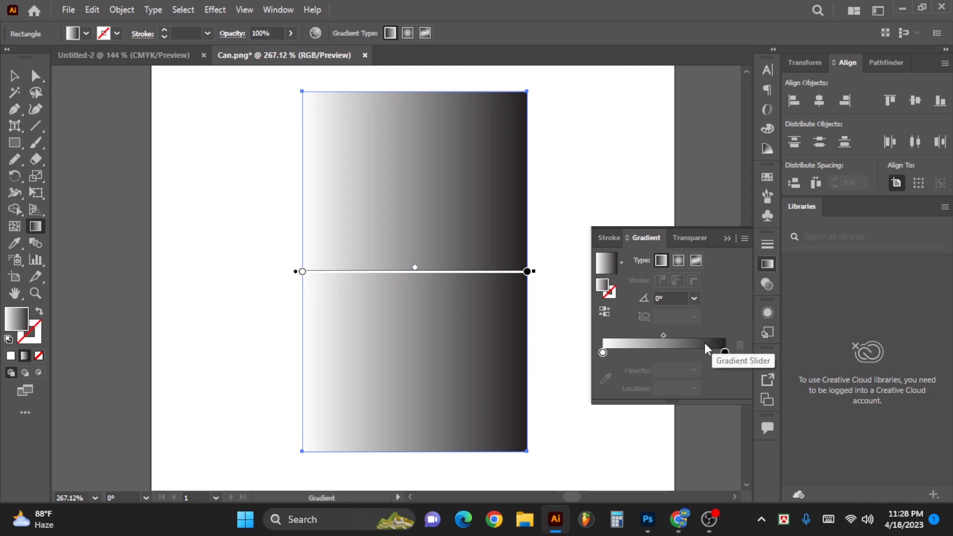
- Change the black gradient stop to CMYK mode with C 40, M 0, Y 100 and K 0
left_click(726, 354)
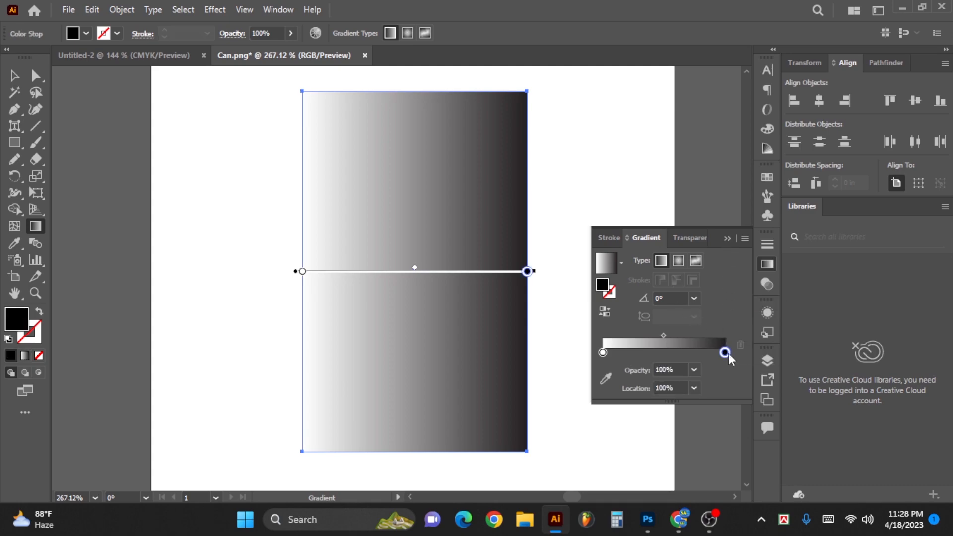
double_click(726, 352)
left_click(724, 169)
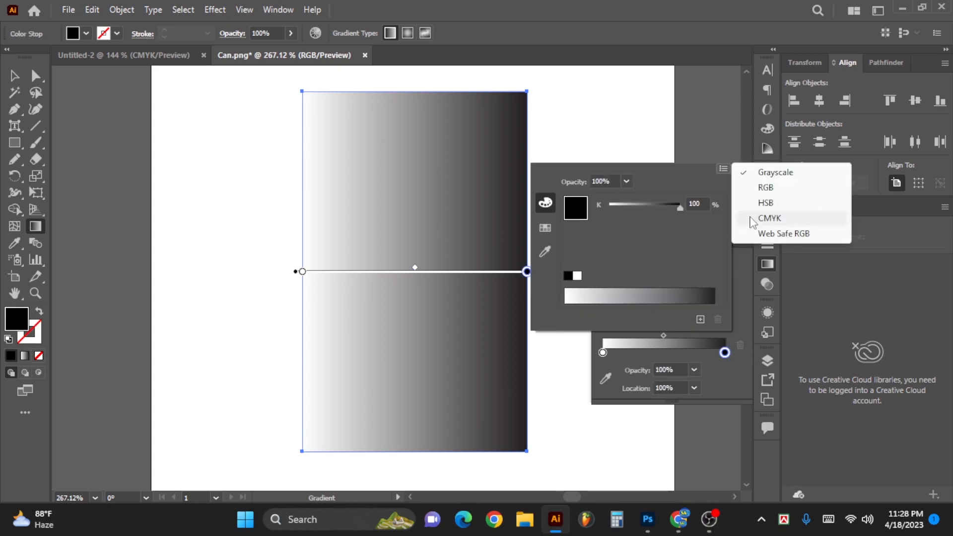
left_click(770, 218)
left_click(697, 204)
type("4")
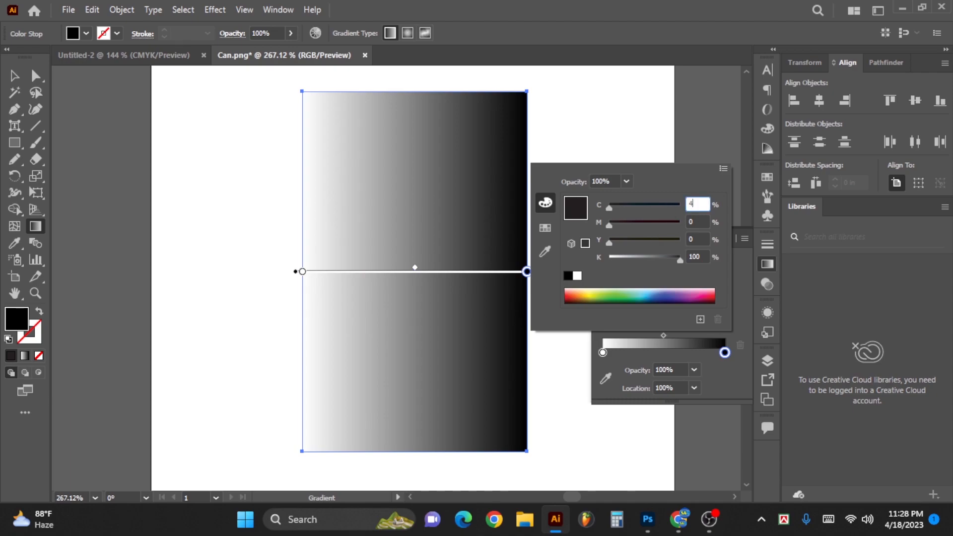
type("0")
key("Tab")
key("Tab")
type("100")
key("Tab")
type("0")
key("Return")
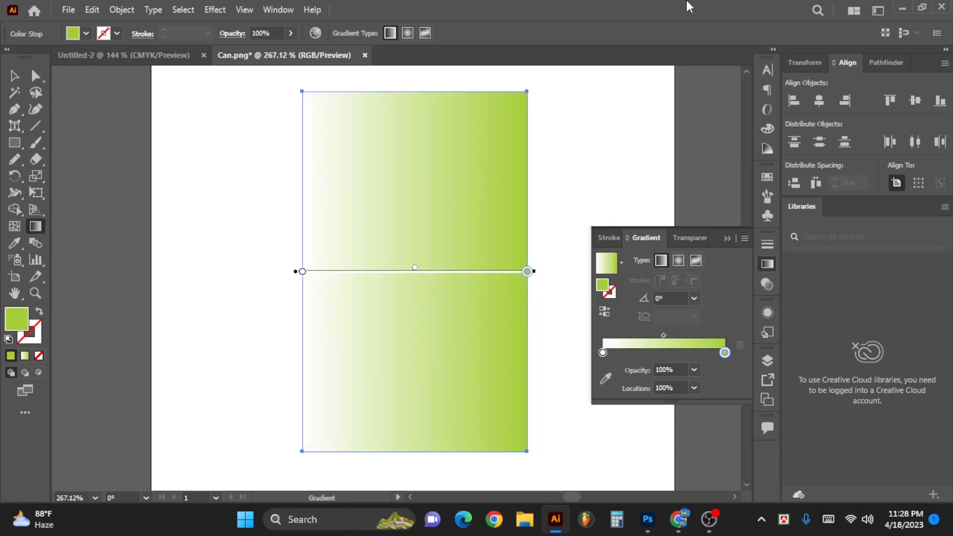
- Set the rectangle's gradient angle to 90°
left_click(669, 297)
type("90")
key("Return")
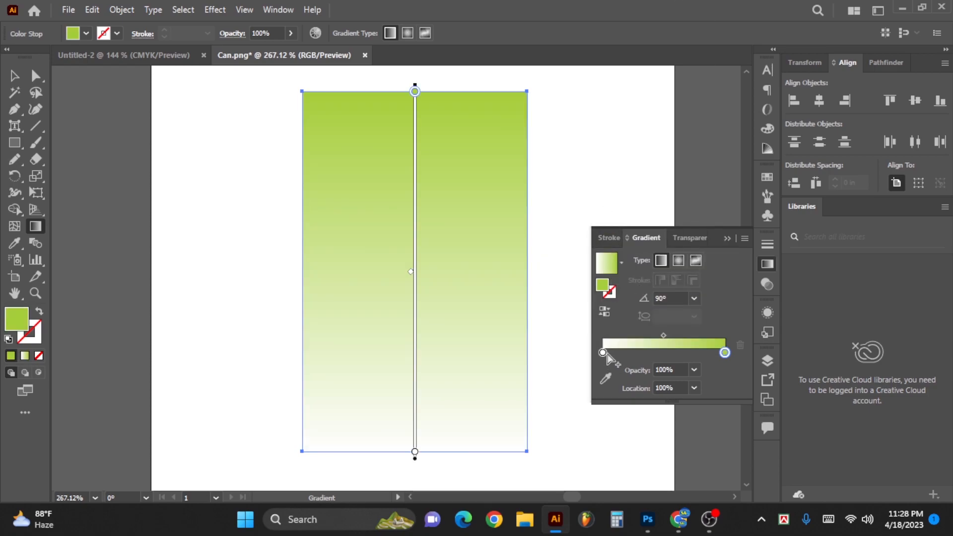
- Change the white gradient stop to CMYK mode with C 100, M 0, Y 100 and K 20, and deselect the rectangle
double_click(603, 353)
left_click(724, 169)
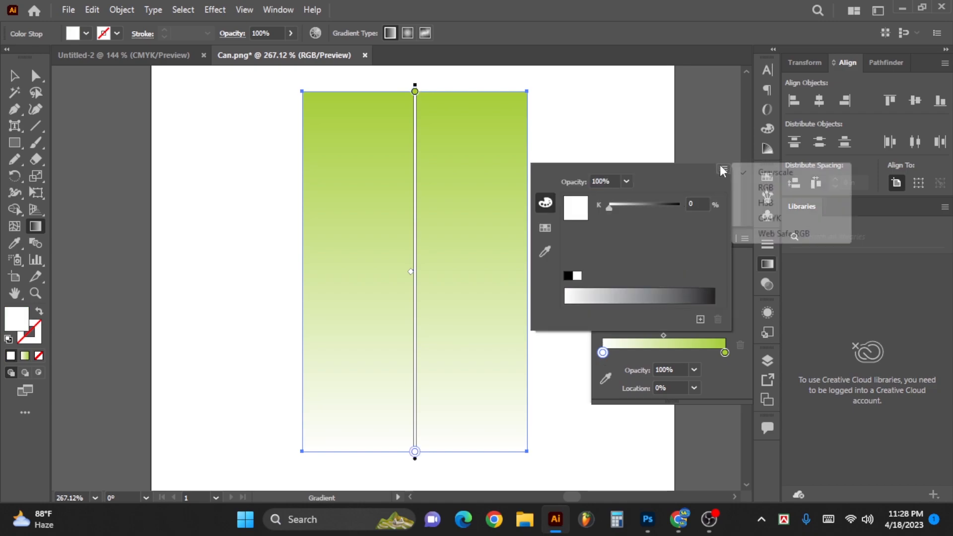
left_click(760, 219)
left_click(705, 204)
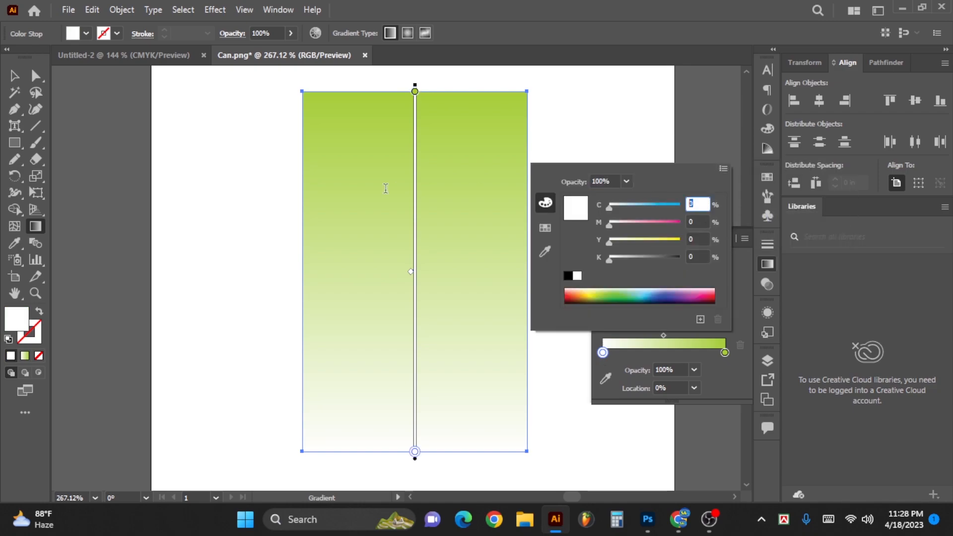
type("100")
key("Tab")
key("Tab")
type("100")
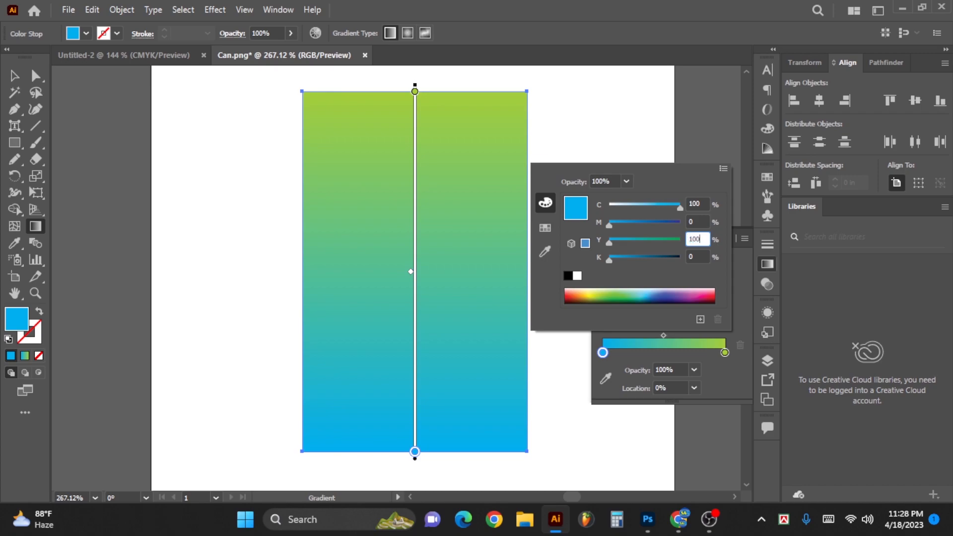
key("Tab")
type("20")
key("Return")
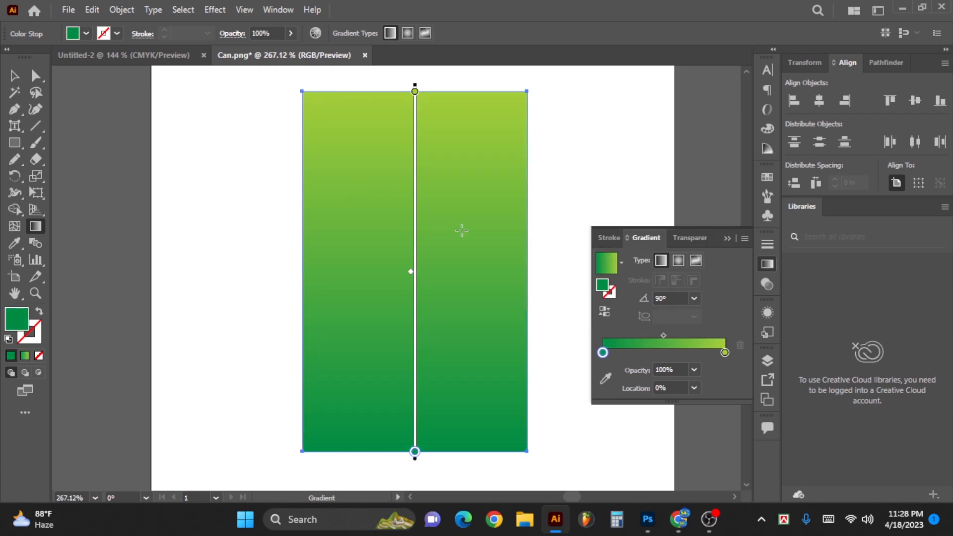
left_click(727, 237)
key("v")
left_click(588, 230)
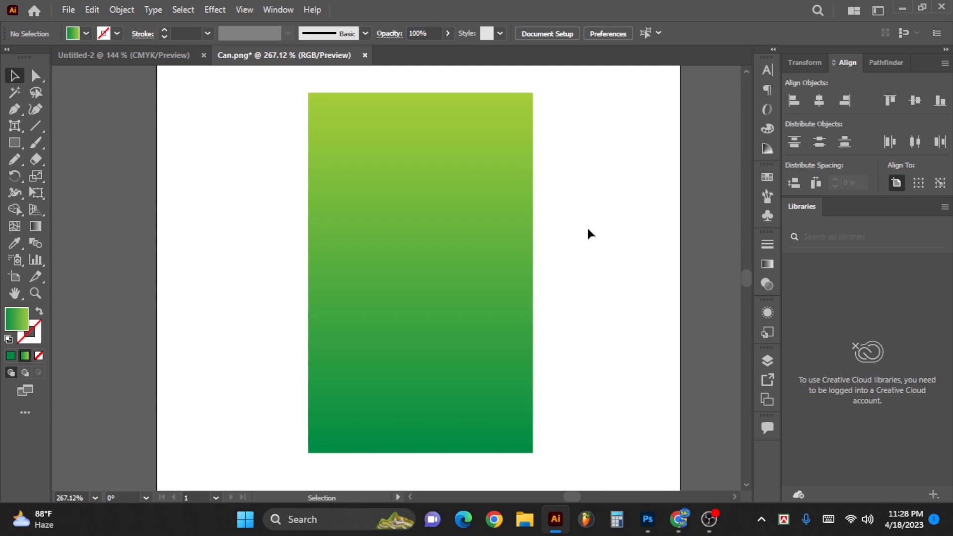
- Open Fruits.png, cut the fruit image, close that file without saving, and paste the image into the Can.png document
key("ctrl+o")
double_click(351, 110)
left_click(421, 217)
scroll(427, 219, "down", 5)
key("ctrl+x")
key("ctrl+w")
key("n")
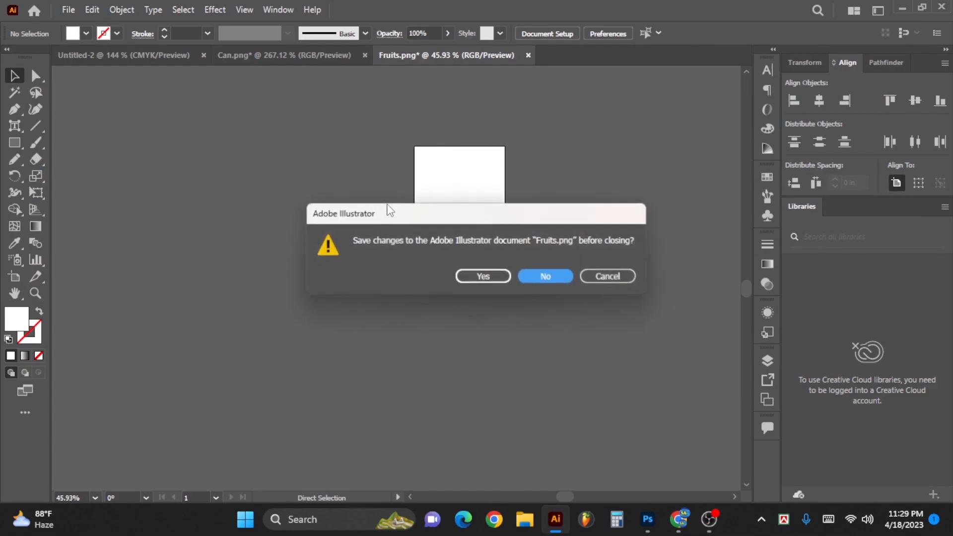
key("ctrl+v")
left_click(383, 192, "alt")
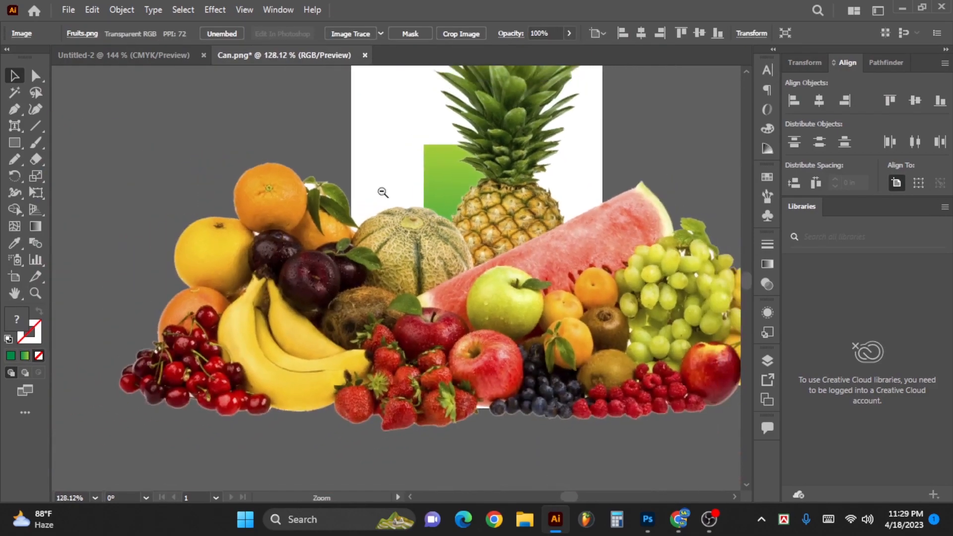
- Scale down the fruit image and position it over the lower edge of the green rectangle
left_click_drag(458, 139, 441, 224)
scroll(488, 124, "down", 1)
left_click_drag(453, 91, 454, 255)
left_click_drag(479, 321, 487, 373)
scroll(476, 353, "up", 2)
left_click_drag(537, 341, 554, 336)
scroll(501, 364, "up", 1)
left_click_drag(501, 364, 523, 366)
scroll(494, 328, "up", 1)
left_click_drag(503, 326, 492, 327)
left_click_drag(535, 372, 535, 364)
scroll(492, 352, "up", 1)
- Apply a mask to the fruit image and fit its edges to the sides and lower edge of the green rectangle
left_click(458, 156)
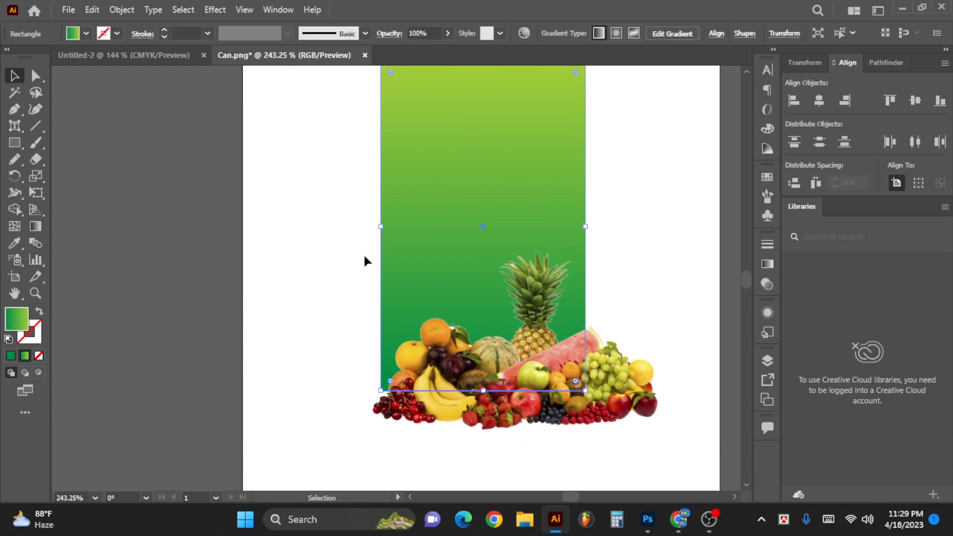
left_click(608, 229)
left_click(617, 277)
left_click_drag(616, 278, 593, 290)
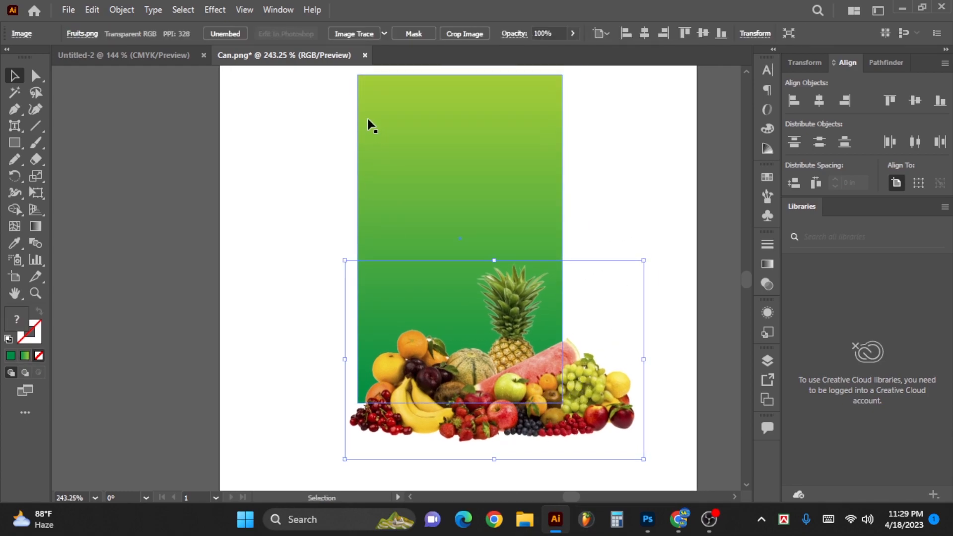
left_click(412, 35)
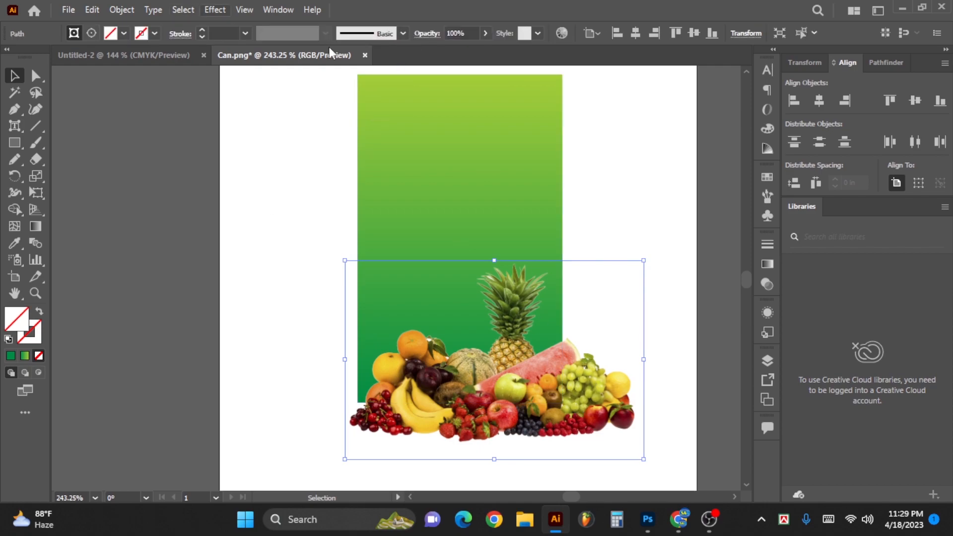
left_click_drag(644, 459, 562, 403)
left_click_drag(345, 260, 357, 260)
- Add the text "FRUITS JUICE" in the upper part of the green rectangle
key("space")
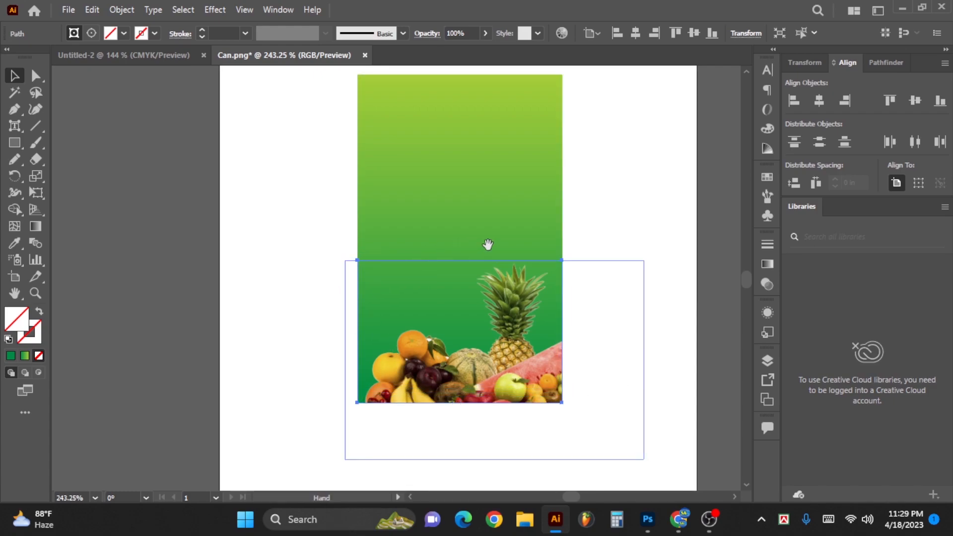
left_click_drag(479, 244, 490, 257)
key("ctrl+space")
left_click_drag(472, 225, 492, 226)
key("space")
left_click_drag(477, 119, 484, 176)
key("ctrl+space")
left_click_drag(472, 176, 485, 177)
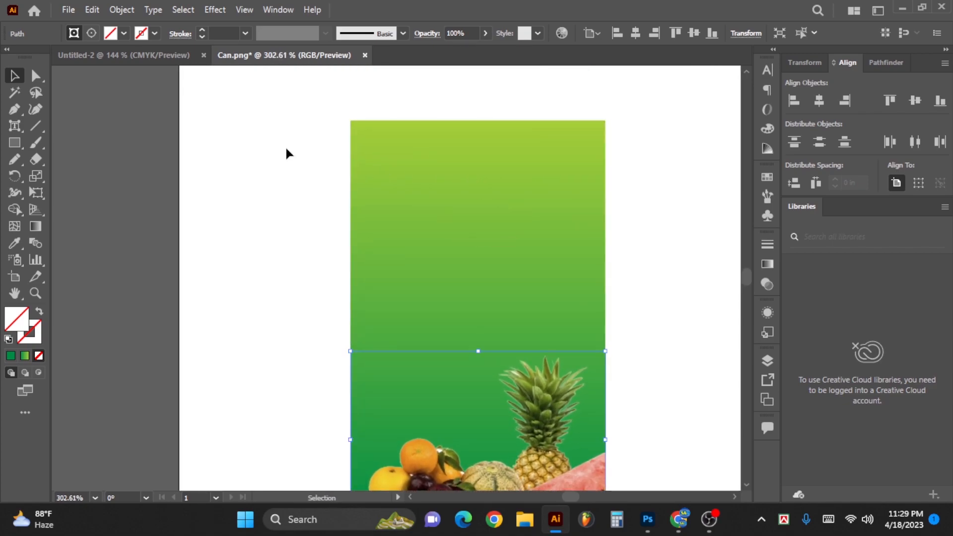
left_click_drag(15, 125, 94, 126)
left_click(424, 192)
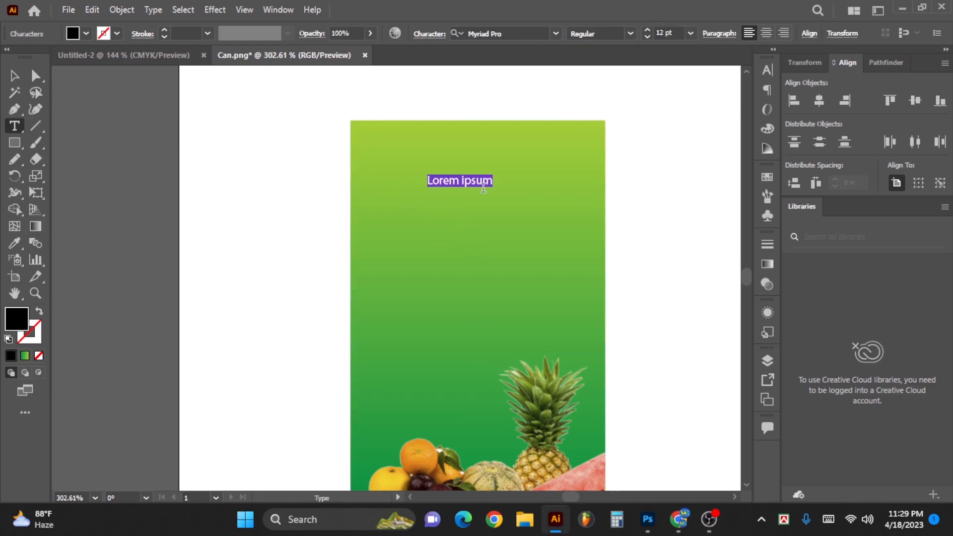
type("FRUITS JUICE")
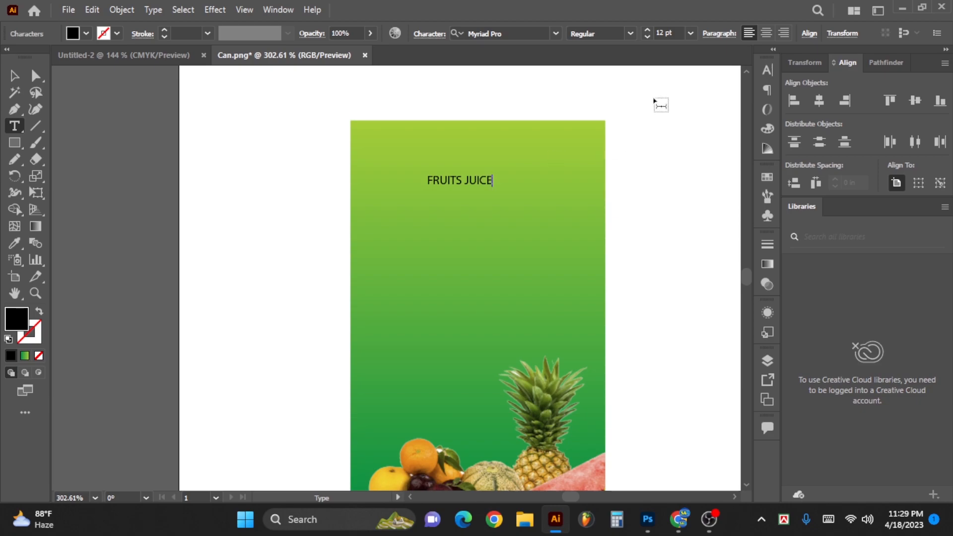
key("Escape")
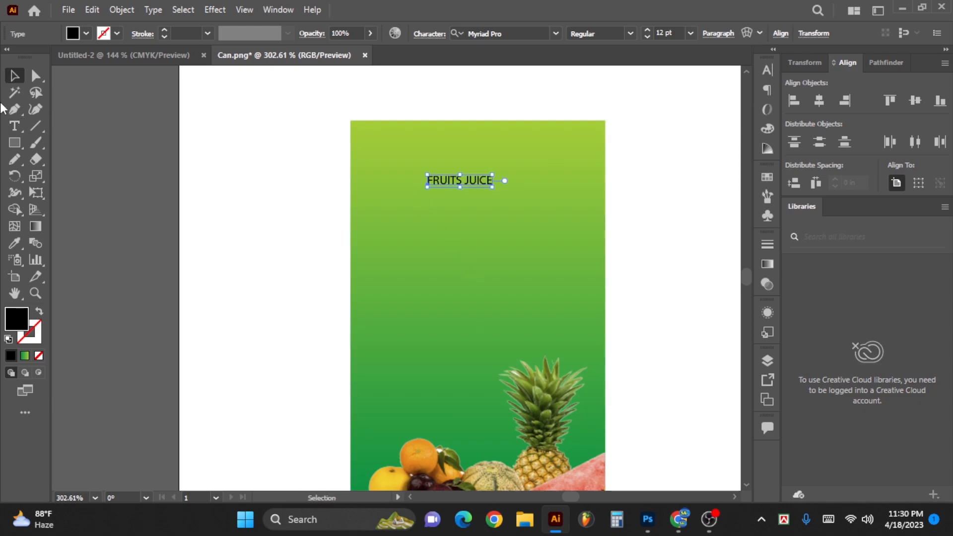
- Enlarge the FRUITS JUICE text to about 27.55 pt, reposition it, and set its font to Roundkey Regular
left_click_drag(493, 187, 577, 205)
left_click_drag(527, 179, 499, 195)
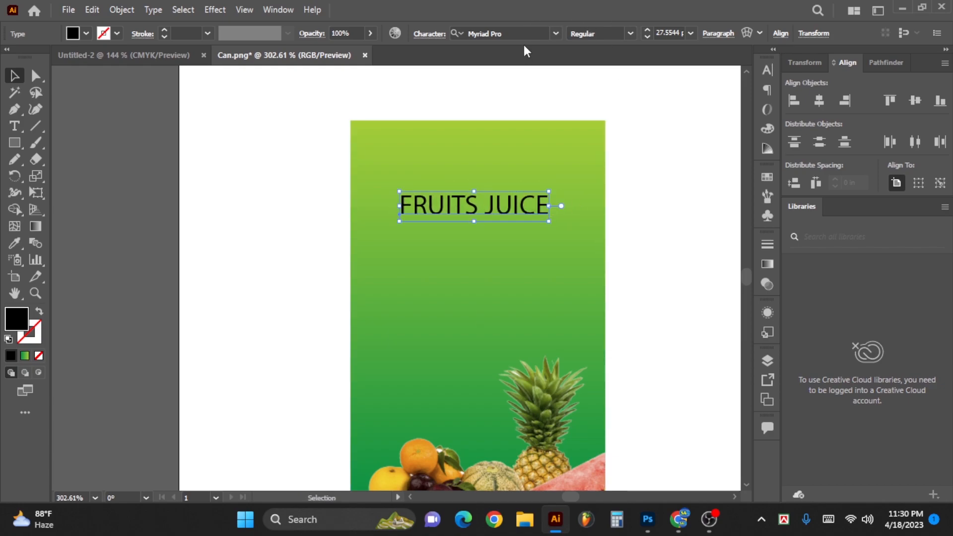
left_click(533, 33)
type("round")
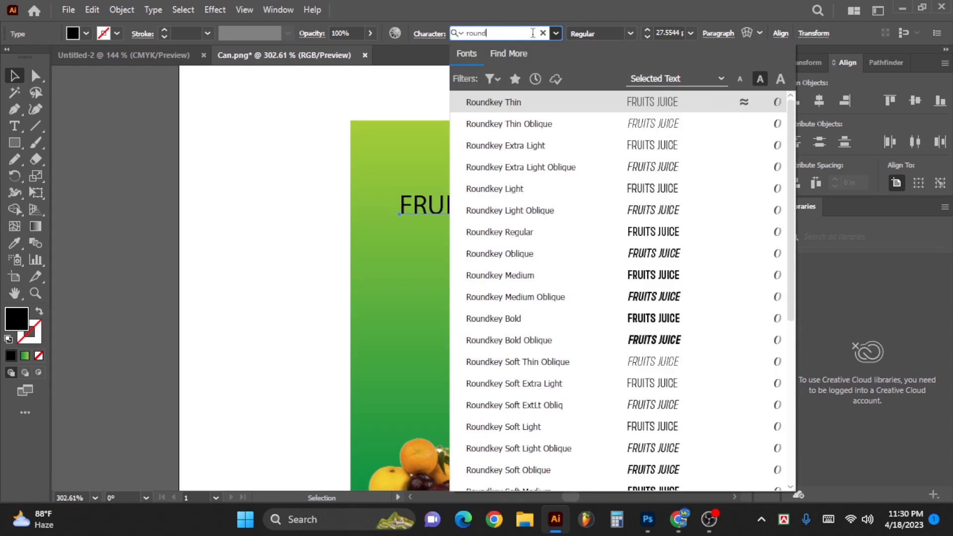
key("Down")
key("Down")
key("Down")
key("Down")
key("Down")
key("Down")
key("Return")
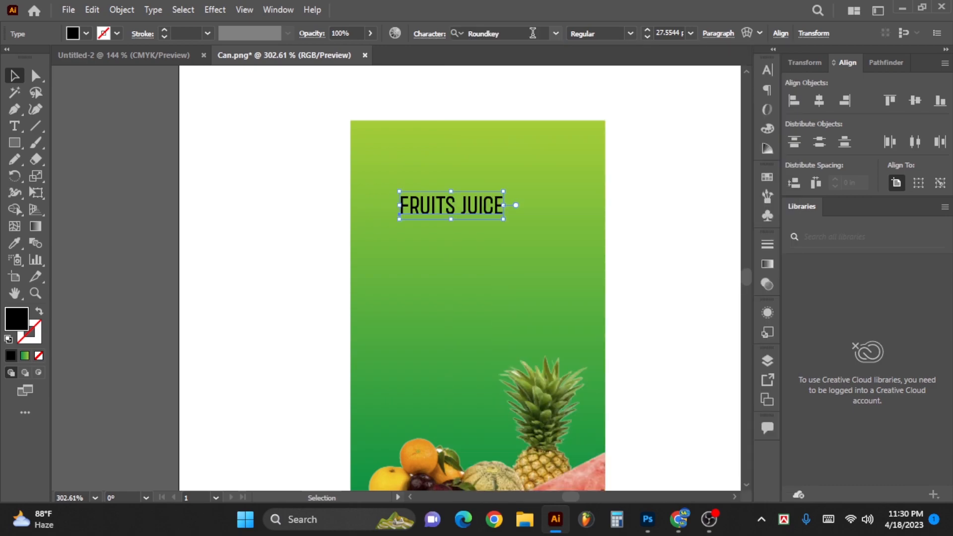
- Enlarge the FRUITS JUICE text to about 50.93 pt and centre it across the green rectangle
left_click_drag(468, 254, 498, 253)
left_click_drag(521, 180, 656, 207)
left_click_drag(573, 196, 550, 207)
- Enlarge the F and then the J of the FRUITS JUICE title individually with the Touch Type tool, making the J tallest
left_click(263, 244, "shift")
left_click_drag(121, 207, 107, 229)
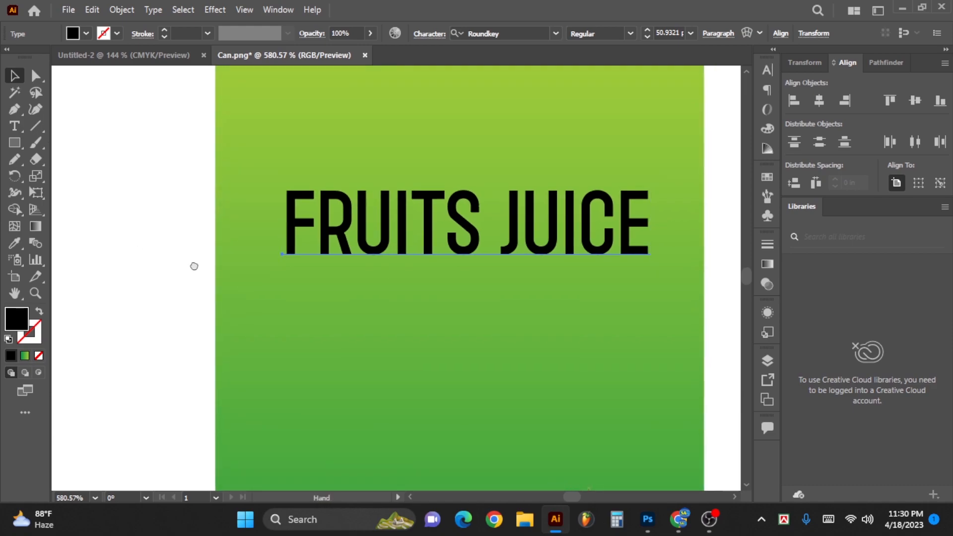
left_click_drag(201, 249, 187, 292)
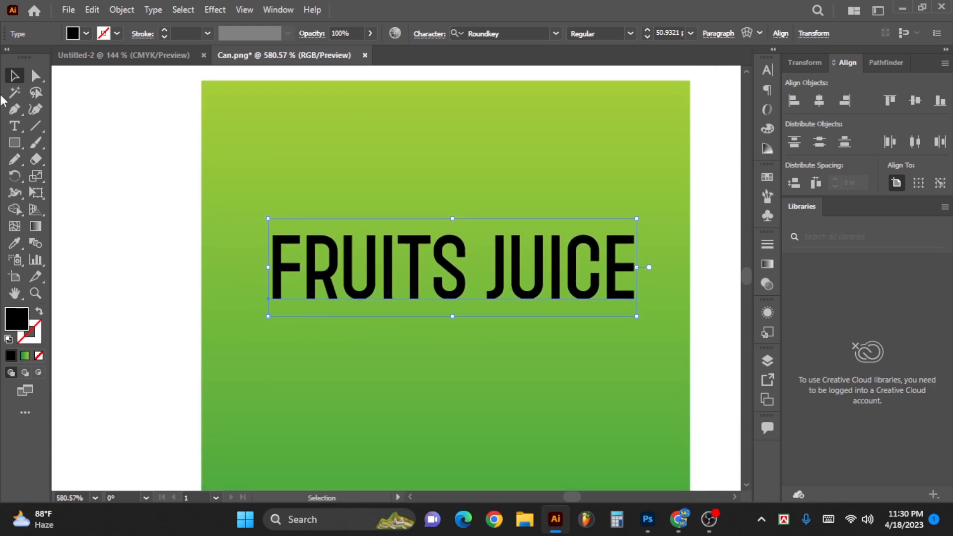
left_click(16, 128)
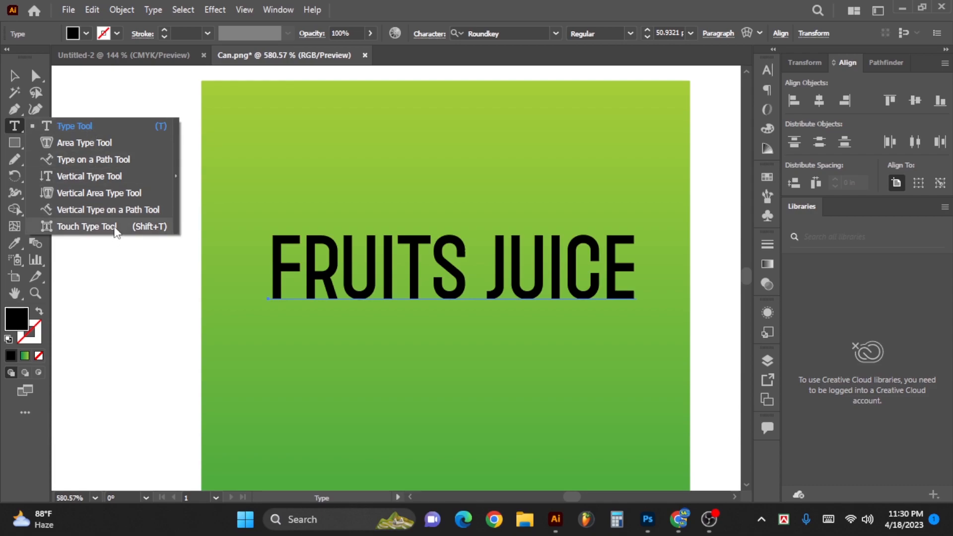
left_click(118, 232)
left_click(279, 260)
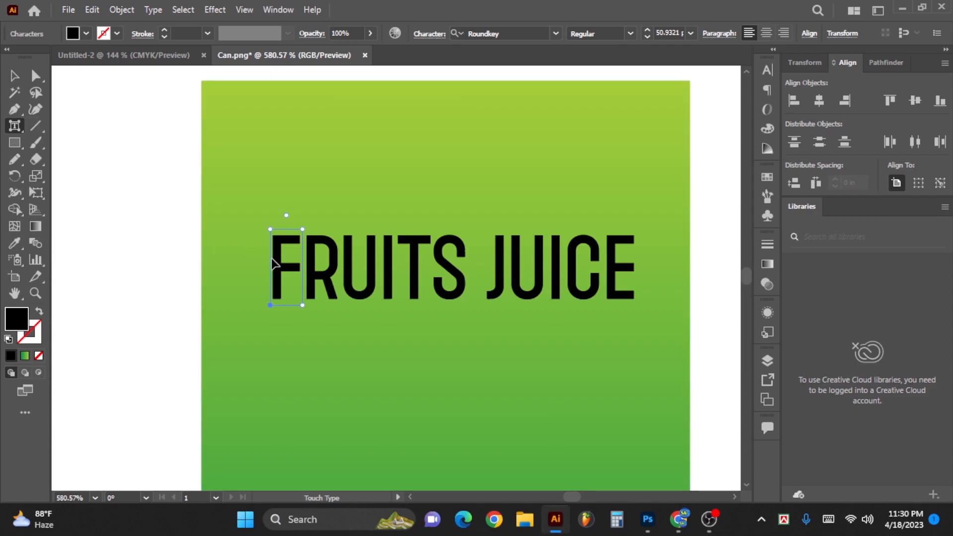
left_click_drag(304, 228, 314, 206)
left_click(508, 286)
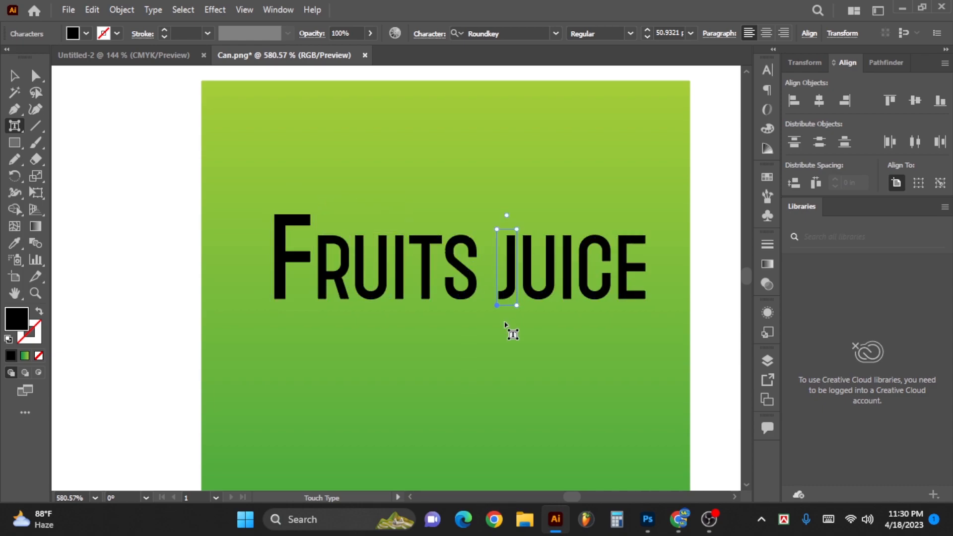
left_click_drag(520, 216, 530, 191)
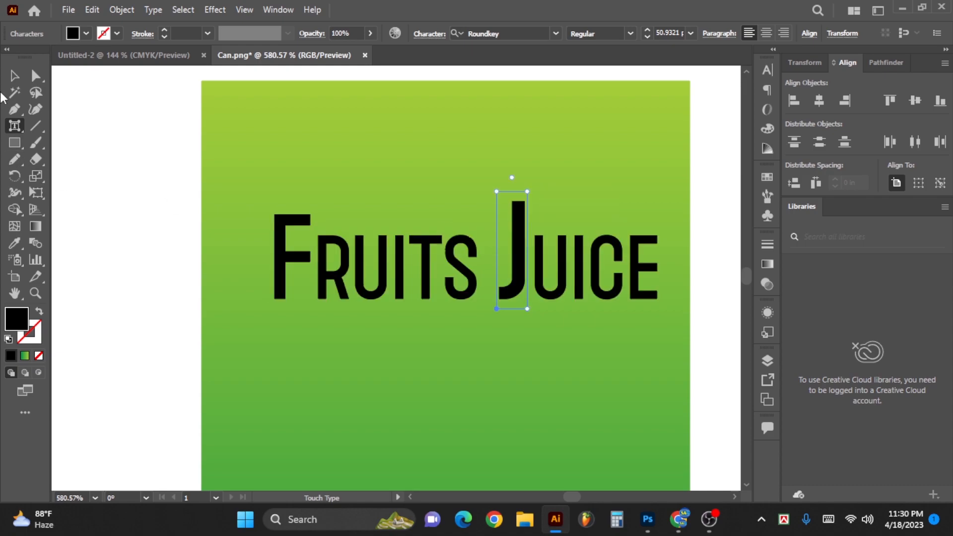
- Recentre the FRUITS JUICE title across the green rectangle
left_click(16, 76)
left_click_drag(510, 268, 422, 256, "ctrl")
left_click_drag(427, 258, 417, 273)
- Add the text "ORGANIC" below the FRUITS JUICE title
left_click_drag(358, 246, 406, 175, "ctrl")
key("t")
left_click(401, 315)
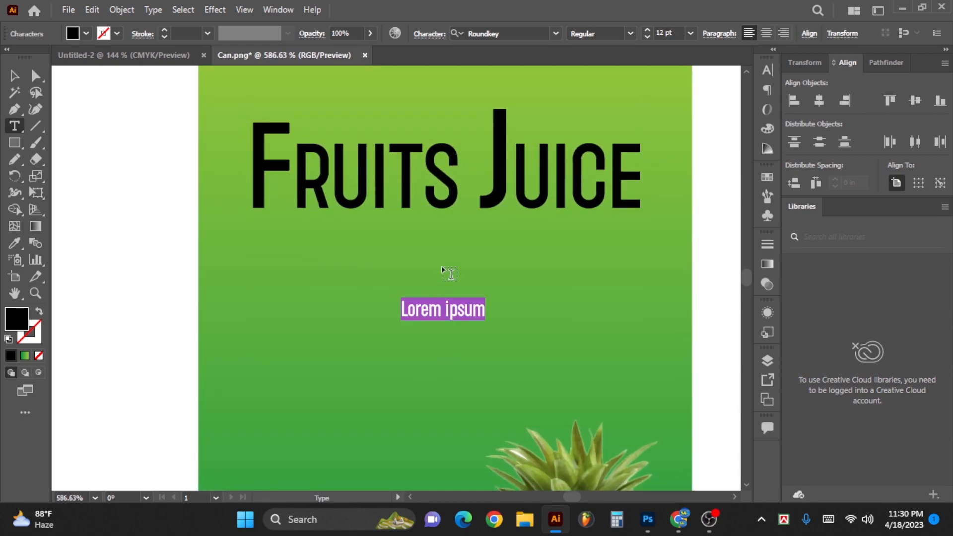
type("ORGANIC")
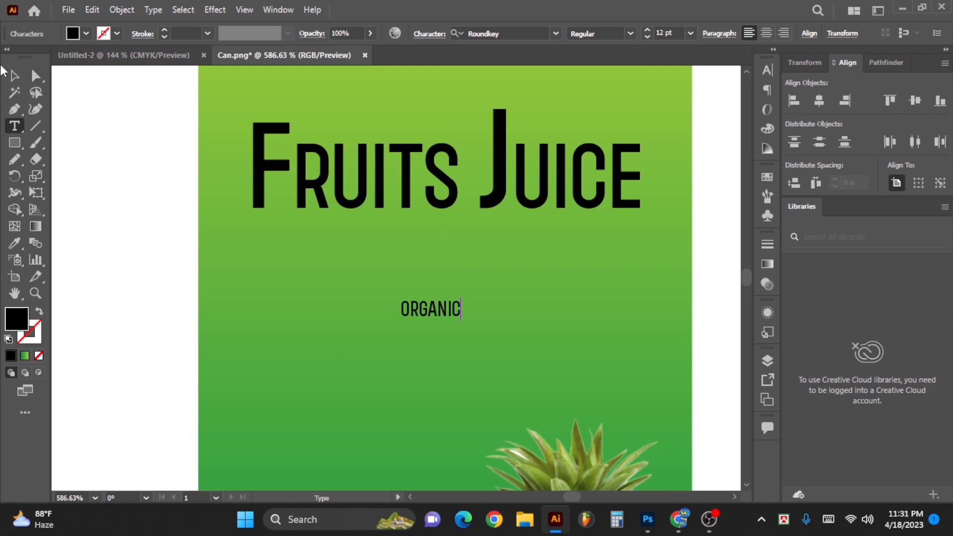
- Move the ORGANIC text above the smaller letters beside the large F and enlarge it to about 15.04 pt
left_click(14, 76)
left_click_drag(462, 313, 387, 119)
left_click_drag(359, 121, 382, 124)
- Widen the letter spacing of ORGANIC until it fills the space between the large F and J
key("alt+Right")
key("alt+Right")
key("alt+Right")
key("alt+Right")
key("alt+Right")
key("alt+Right")
key("alt+Right")
key("alt+Right")
key("alt+Right")
key("alt+Right")
key("alt+Right")
key("alt+Right")
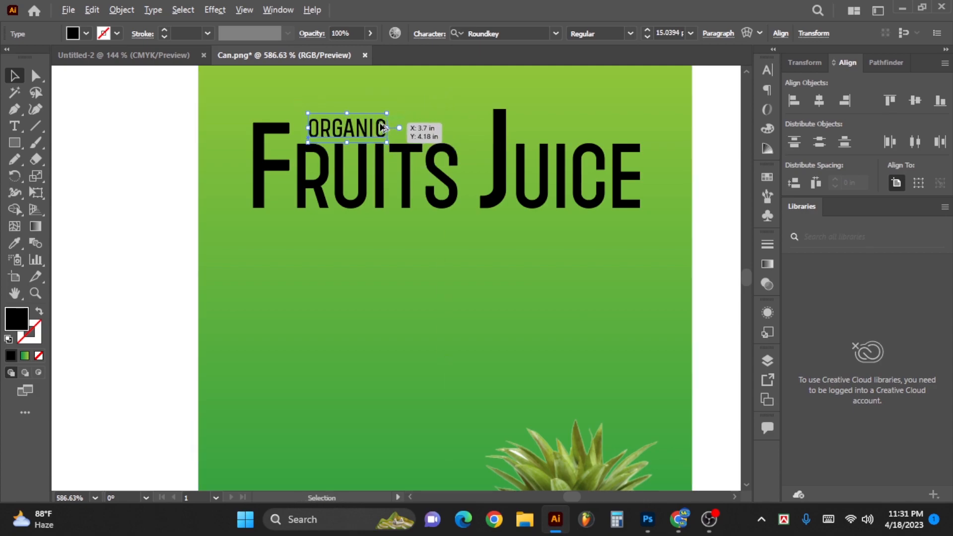
key("alt+Right")
key("alt+Right")
key("alt+Right")
key("alt+Right")
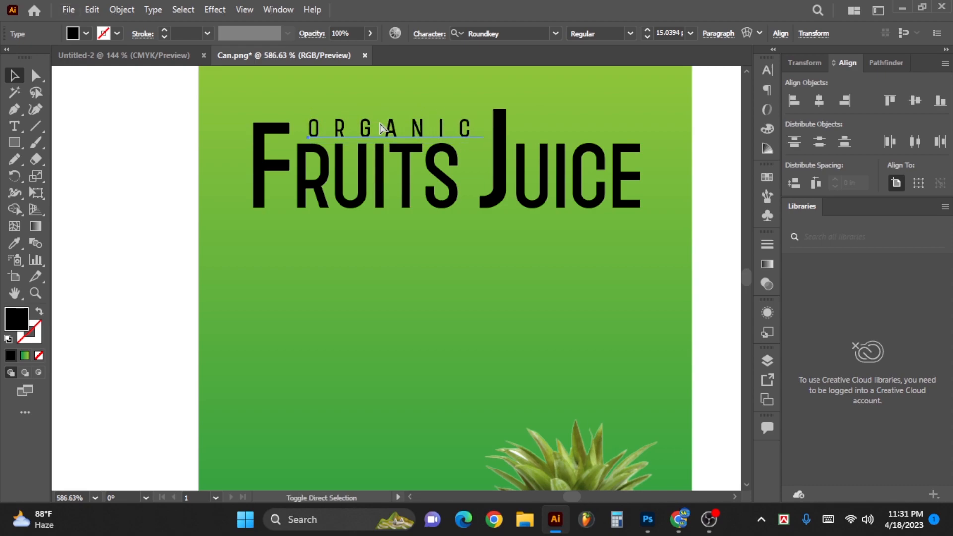
- Convert the ORGANIC and FRUITS JUICE texts to outlines and group them
scroll(400, 168, "down", 1)
left_click(416, 179, "shift")
left_click_drag(421, 183, 429, 238)
scroll(496, 251, "up", 1)
left_click_drag(505, 247, 503, 256)
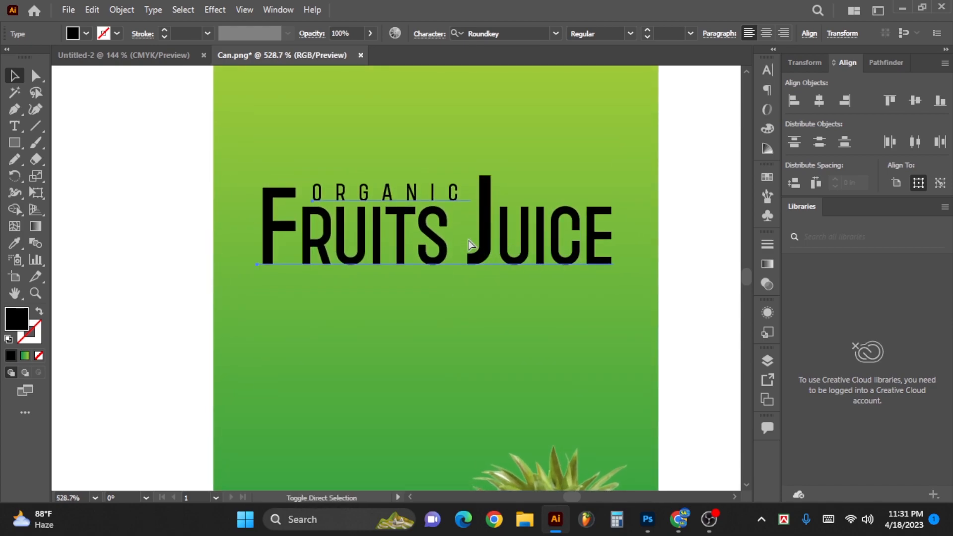
key("ctrl+shift+o")
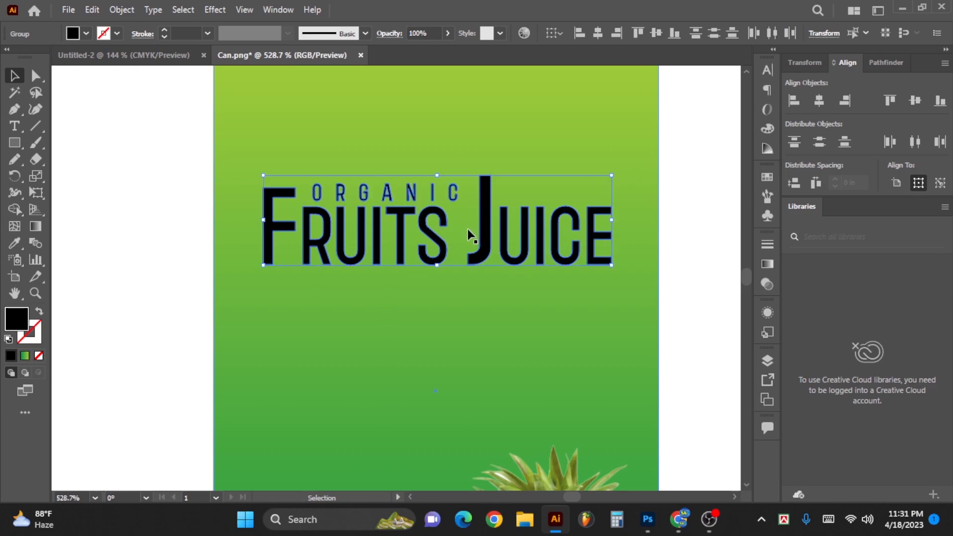
right_click(471, 237)
left_click(502, 328)
- Fill the grouped lettering with white sampled from the blank artboard using the Eyedropper tool
mouse_move(453, 249)
left_mouse_down()
mouse_move(479, 241)
mouse_move(454, 246)
left_mouse_up()
scroll(476, 242, "up", 1)
left_click(16, 241)
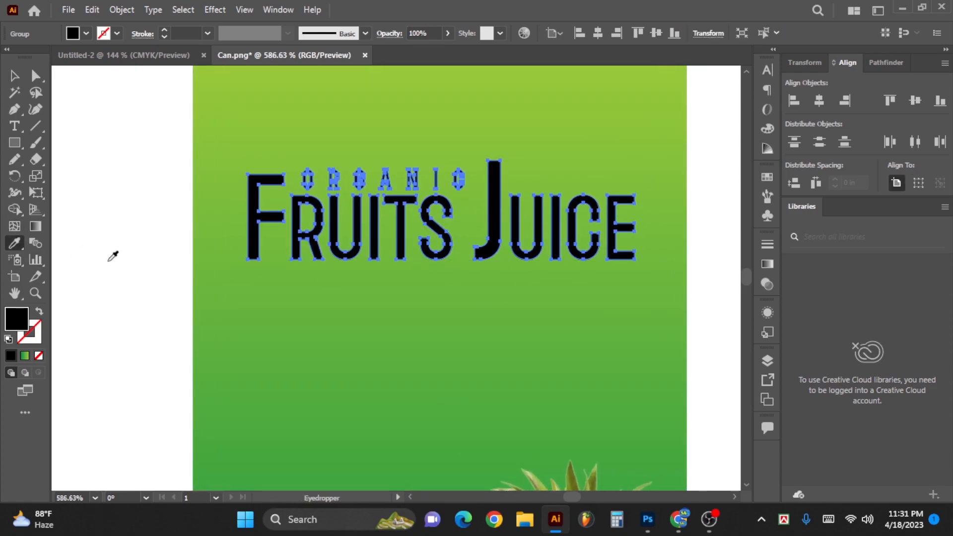
left_click(116, 232)
left_click(20, 78)
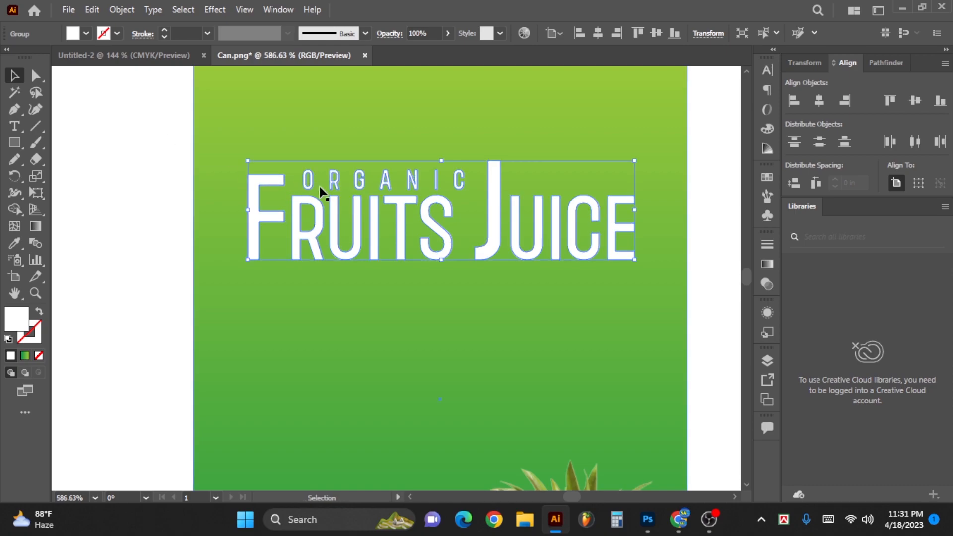
- Place a copy of the lettering behind the white original and give it a dark green stroke with no fill
scroll(420, 176, "down", 5)
scroll(347, 213, "up", 3)
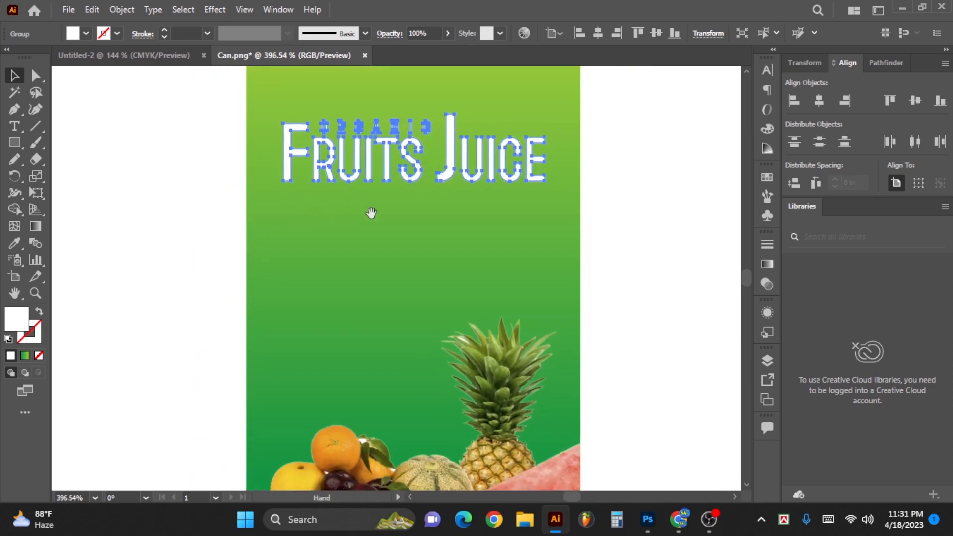
left_click(767, 128)
left_click(705, 122)
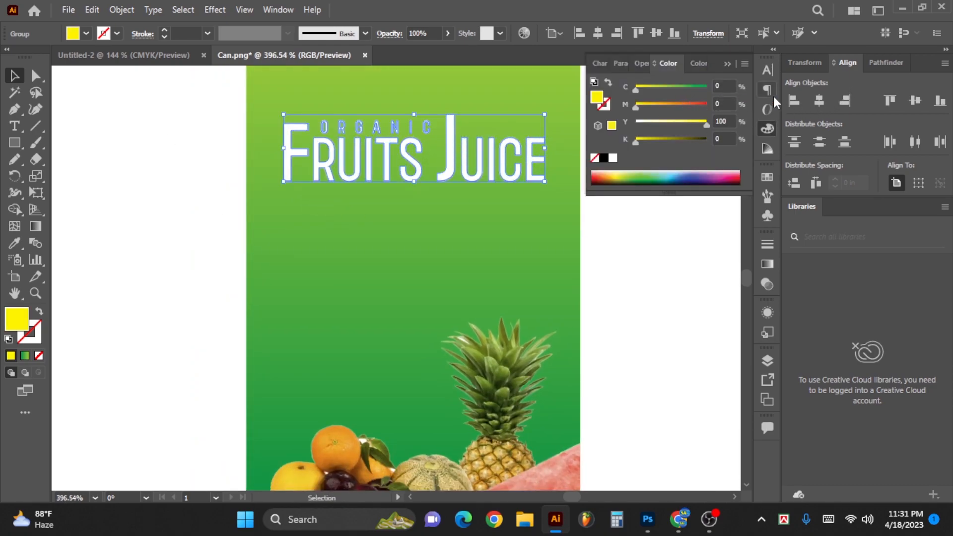
left_click(705, 89)
left_click_drag(675, 140, 694, 148)
key("shift+x")
- Set the back lettering's dark green stroke to a 10 pt weight with round corners
left_click(765, 245)
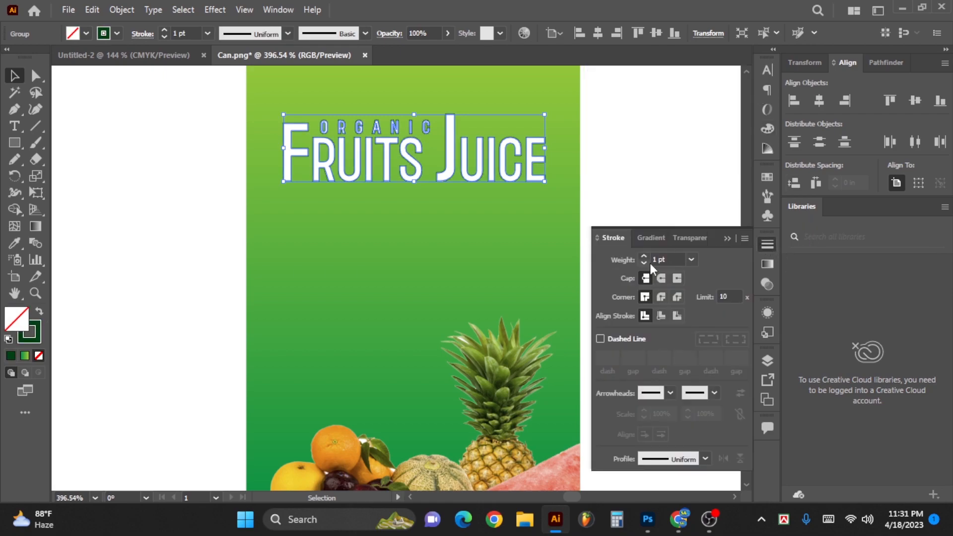
scroll(662, 262, "up", 6)
scroll(662, 261, "up", 1)
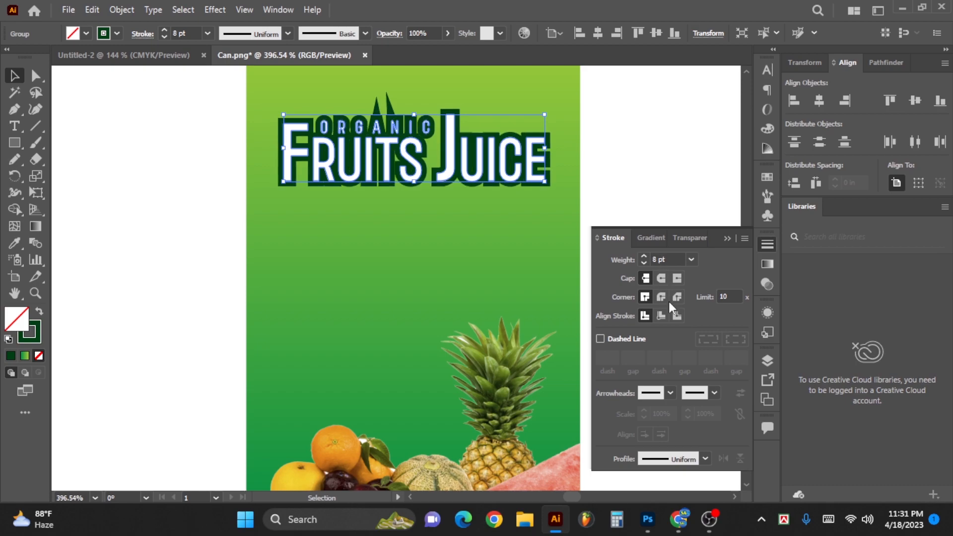
left_click(662, 298)
left_click_drag(365, 125, 427, 132)
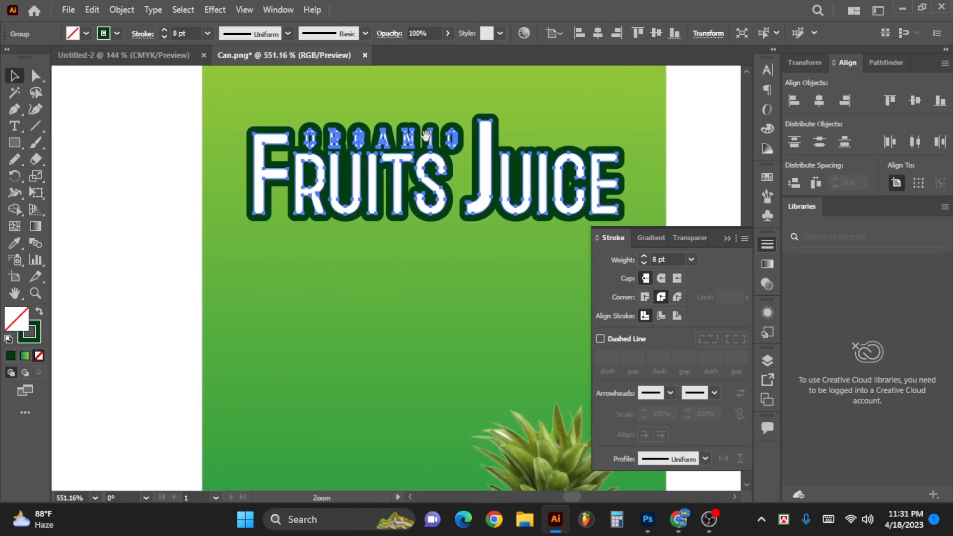
scroll(663, 257, "up", 2)
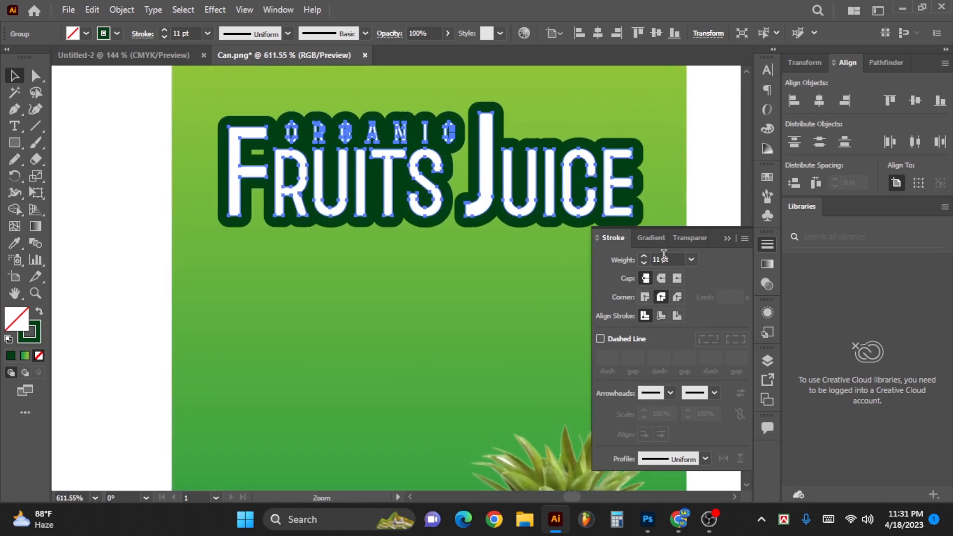
left_click_drag(357, 176, 380, 252)
left_click_drag(413, 258, 394, 226)
- Convert the dark green stroke to filled shapes with Outline Stroke and merge them with Unite
key("alt")
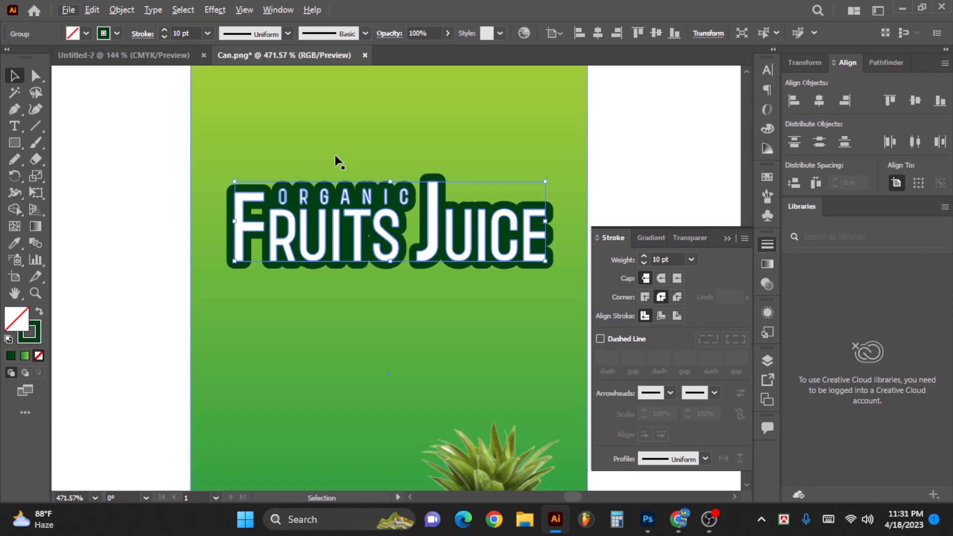
key("o")
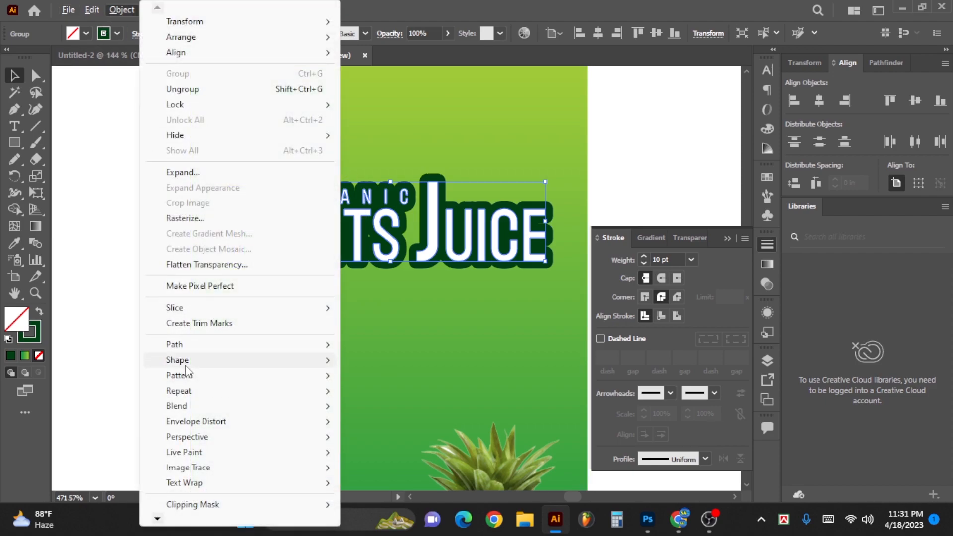
mouse_move(205, 349)
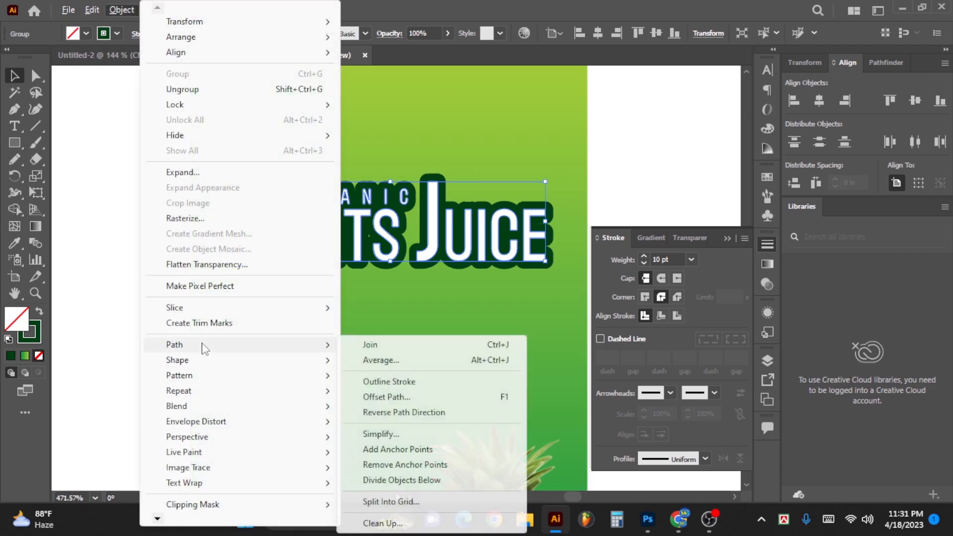
left_click(421, 384)
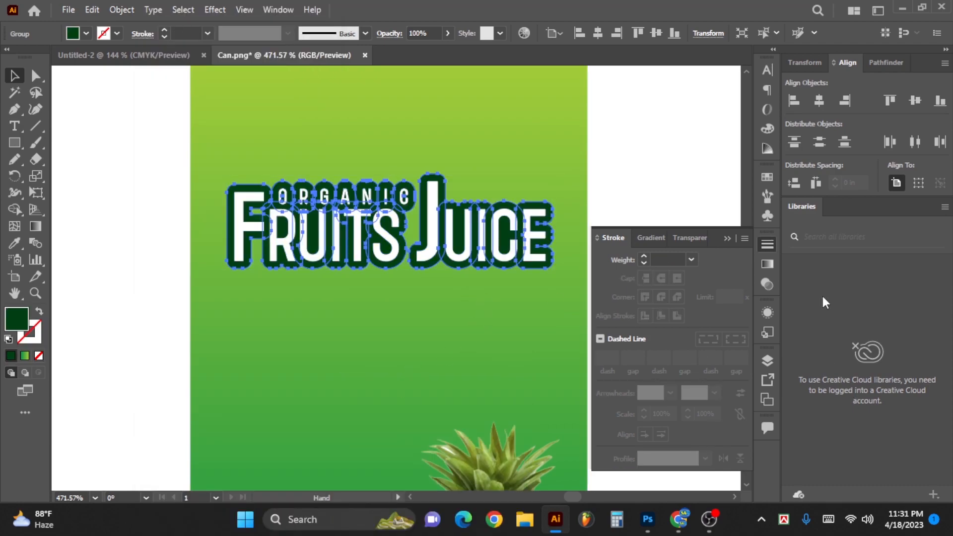
left_click(883, 61)
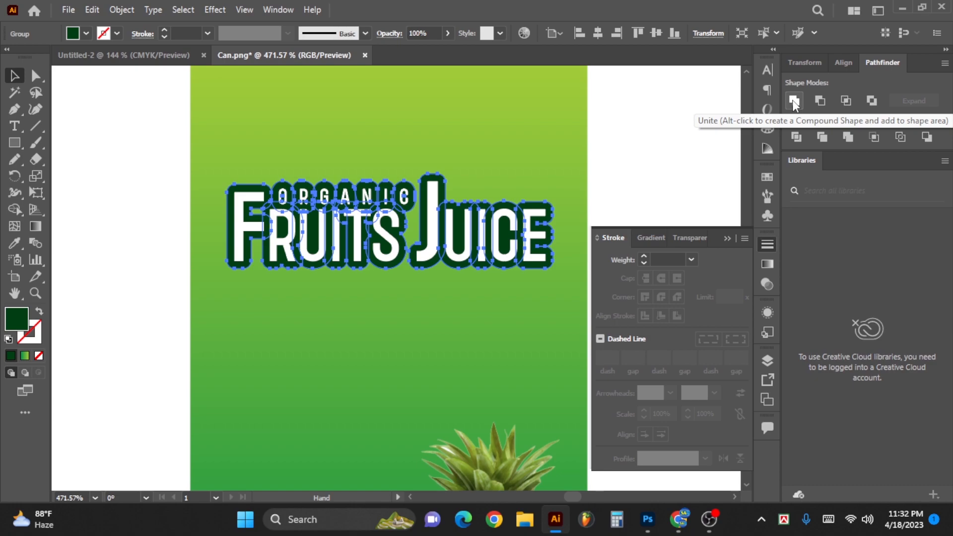
left_click(794, 102)
- Delete the small leftover gaps inside the united dark green shape behind the lettering with the Direct Selection tool
scroll(444, 218, "up", 3)
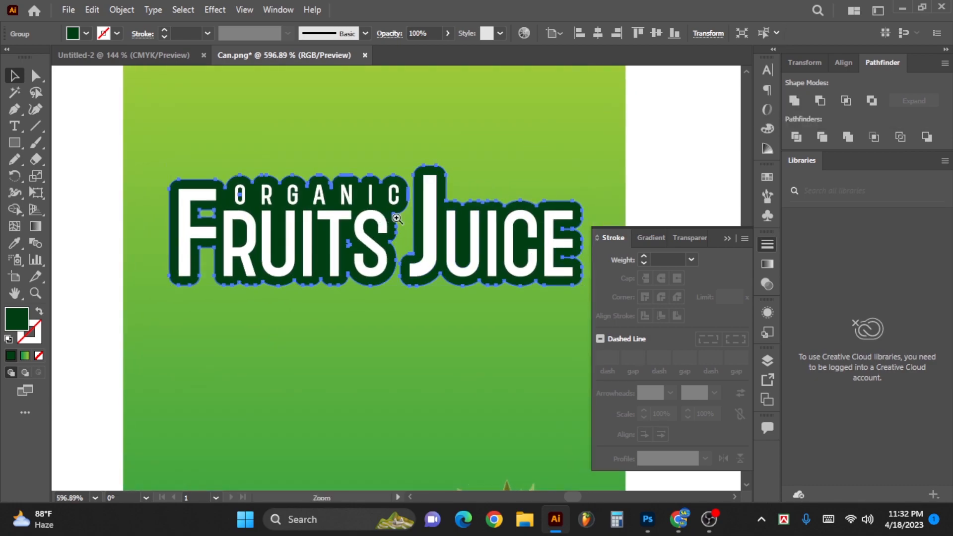
scroll(383, 207, "down", 1)
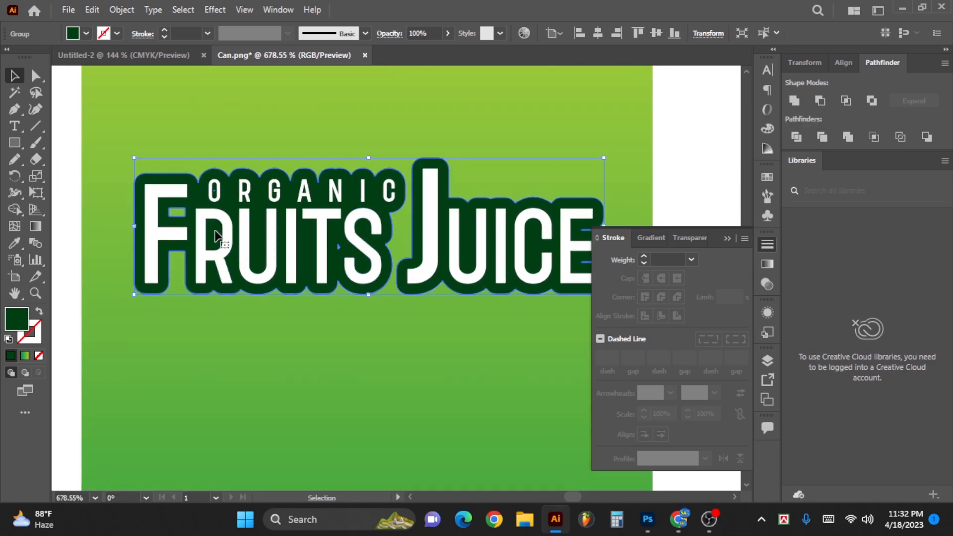
left_click_drag(219, 238, 332, 220)
left_click(138, 220)
key("a")
left_click(291, 197)
key("Delete")
key("Delete")
left_click(451, 229)
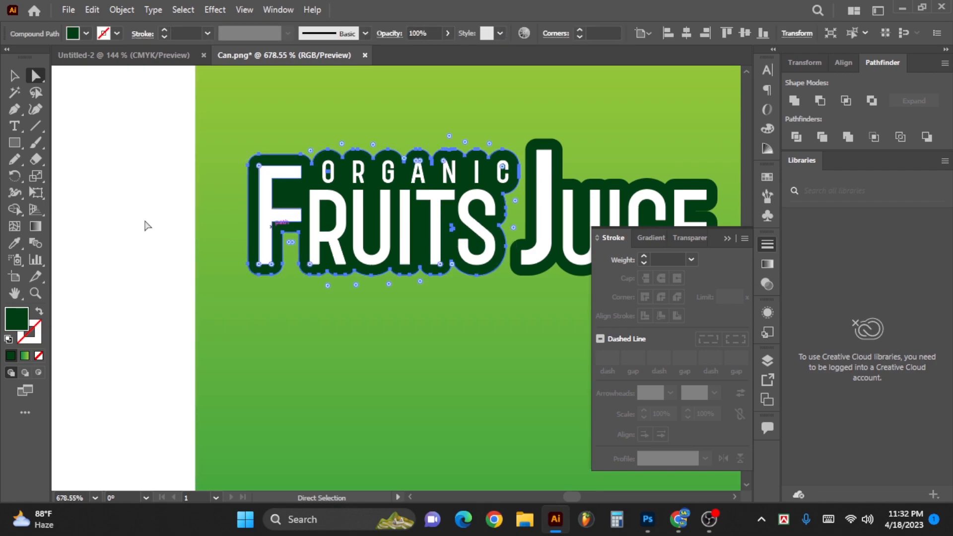
left_click(175, 224)
left_click(453, 228)
key("Delete")
key("Delete")
key("space")
- Add a stroke to the dark green backing shape, coloured C 100, M 0, Y 100 and K 72
scroll(330, 217, "down", 2)
key("v")
left_click(268, 221)
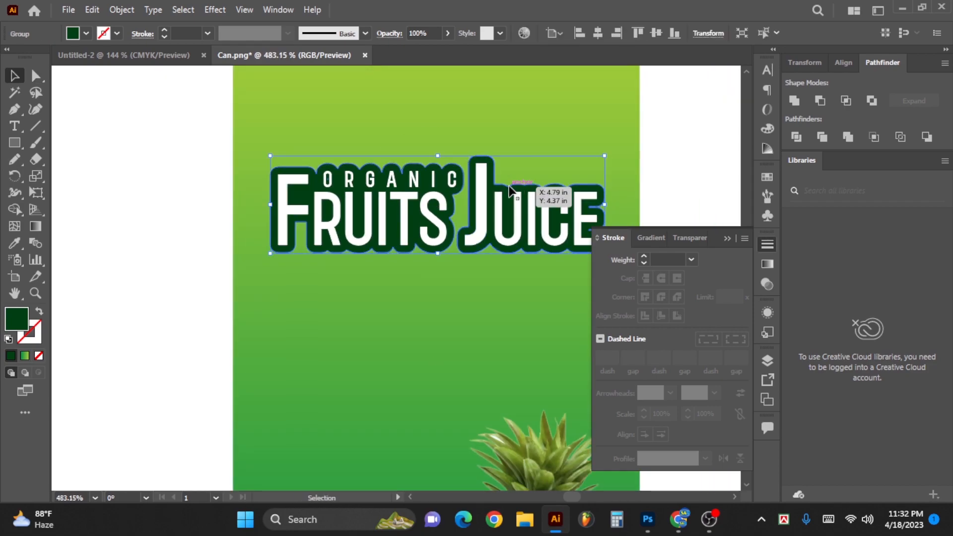
left_click(768, 244)
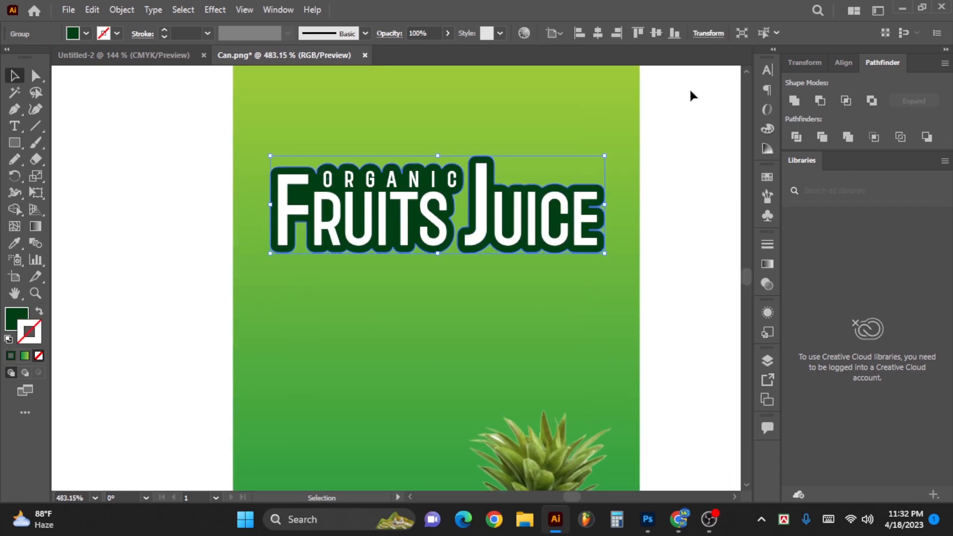
left_click(768, 129)
left_click(613, 157)
left_click_drag(688, 87, 736, 92)
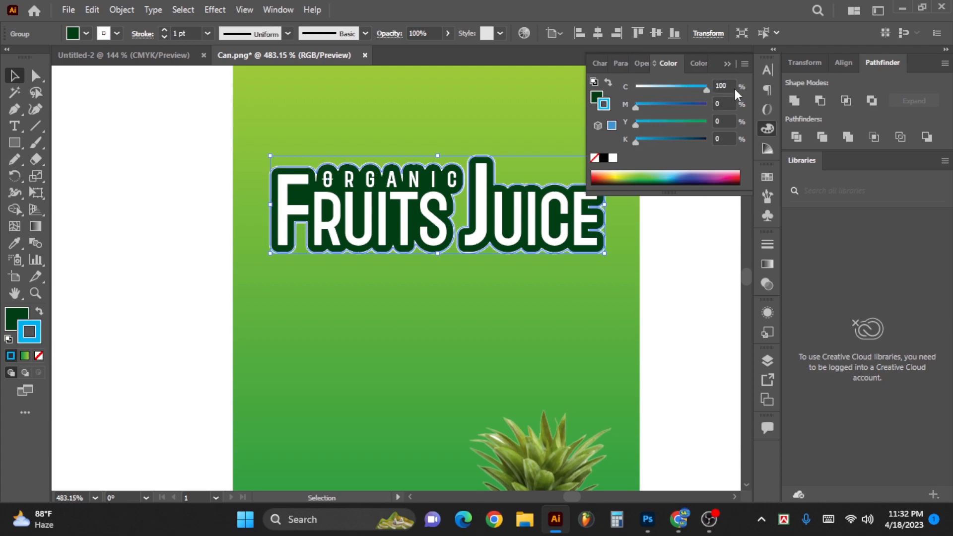
left_click_drag(689, 122, 720, 122)
left_click_drag(680, 93, 705, 91)
left_click(687, 140)
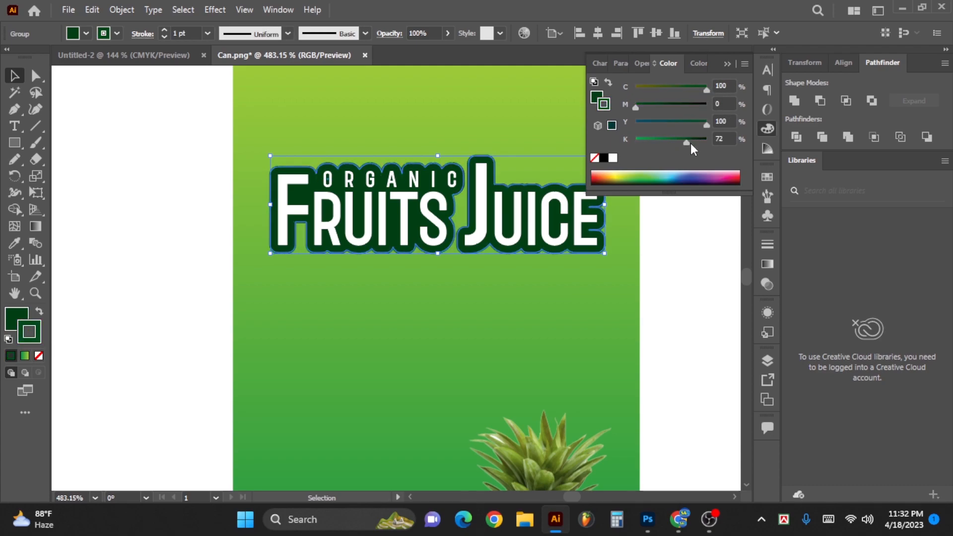
- Set the backing shape's stroke weight to 2 pt and lighten its green by lowering the black value
left_click(768, 244)
scroll(675, 262, "up", 3)
scroll(675, 259, "down", 2)
left_click(768, 129)
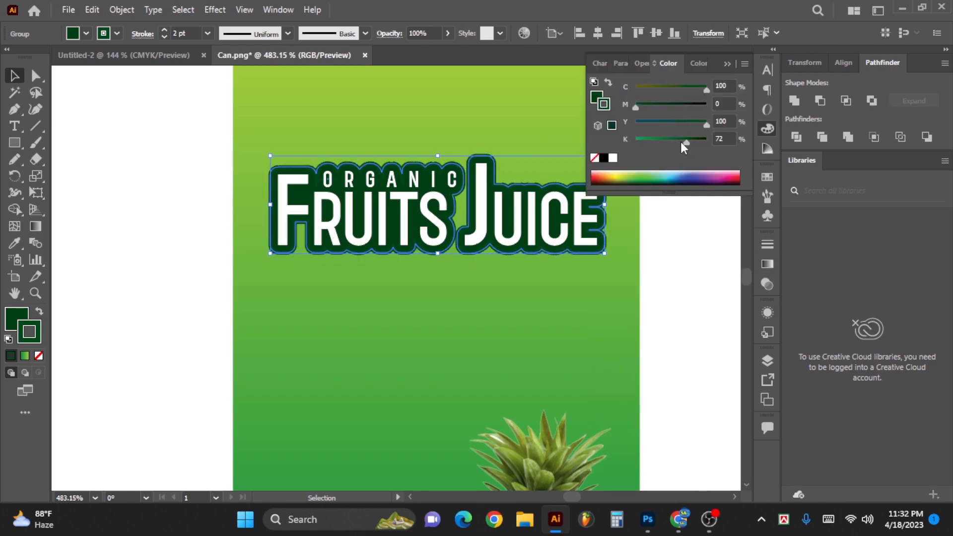
left_click_drag(684, 146, 656, 145)
left_click(680, 269)
- Hide the white ORGANIC and FRUITS JUICE lettering to expose the dark green backing shape
key("Tab")
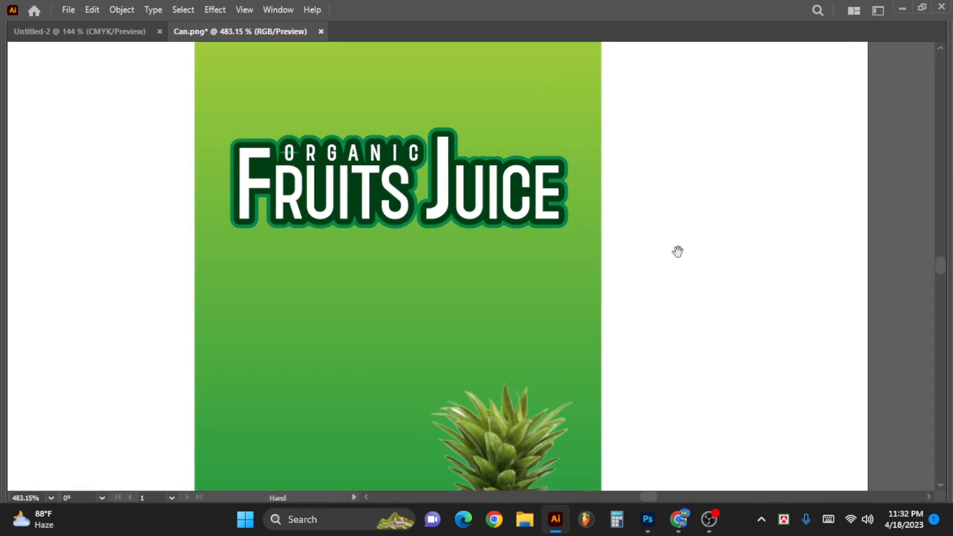
scroll(679, 248, "down", 2)
left_click(373, 171)
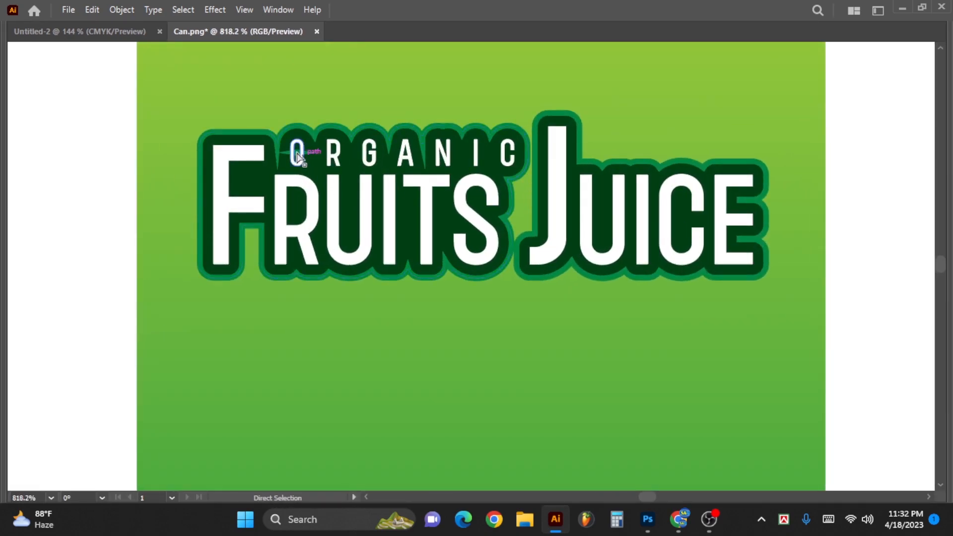
scroll(302, 156, "up", 3)
left_click(341, 187)
key("v")
left_click(216, 94)
left_click(339, 179)
key("ctrl+3")
- Delete the leftover sliver behind the O of ORGANIC with the Direct Selection tool and show the hidden lettering again
key("a")
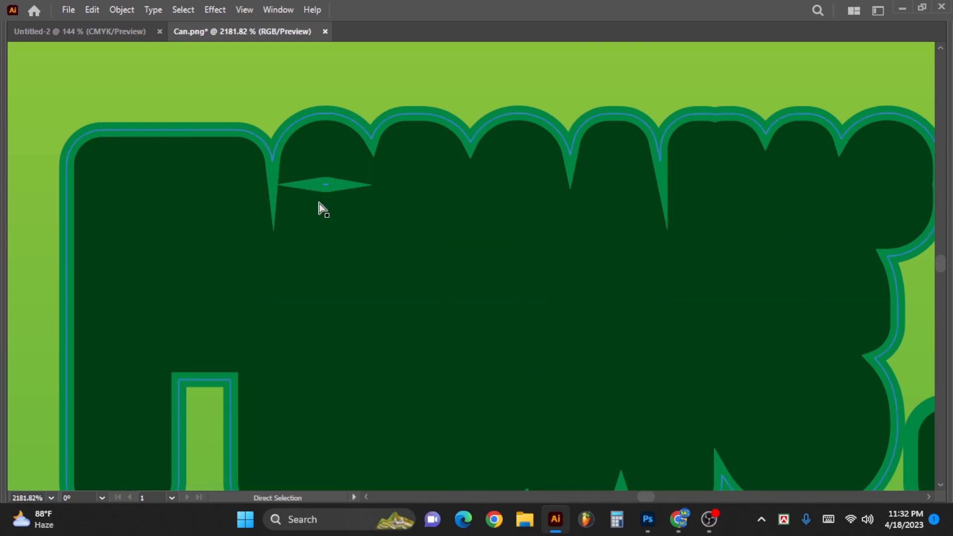
left_click(326, 188)
key("Delete")
key("v")
key("ctrl+alt+3")
scroll(389, 194, "down", 3)
scroll(582, 196, "down", 5)
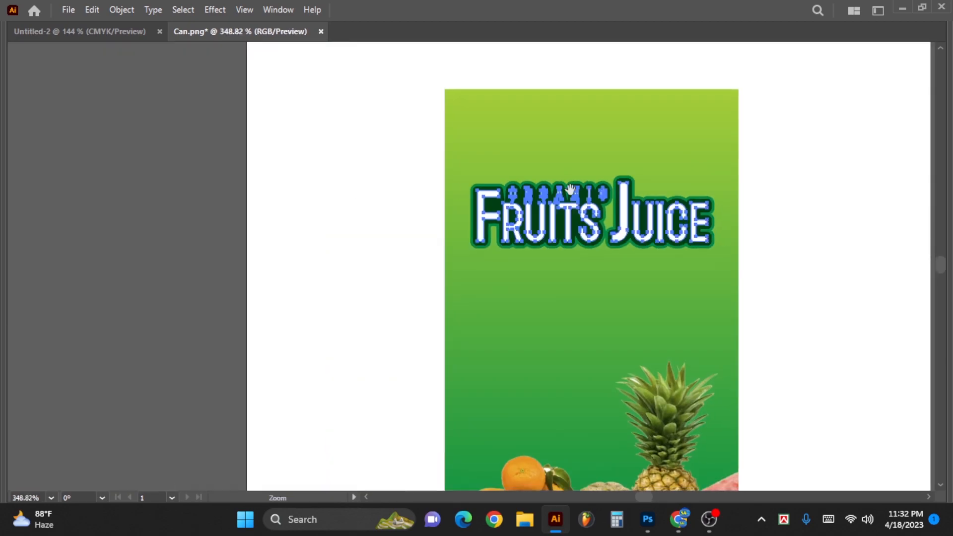
scroll(639, 195, "up", 1)
left_click(836, 151)
left_click_drag(544, 264, 380, 309)
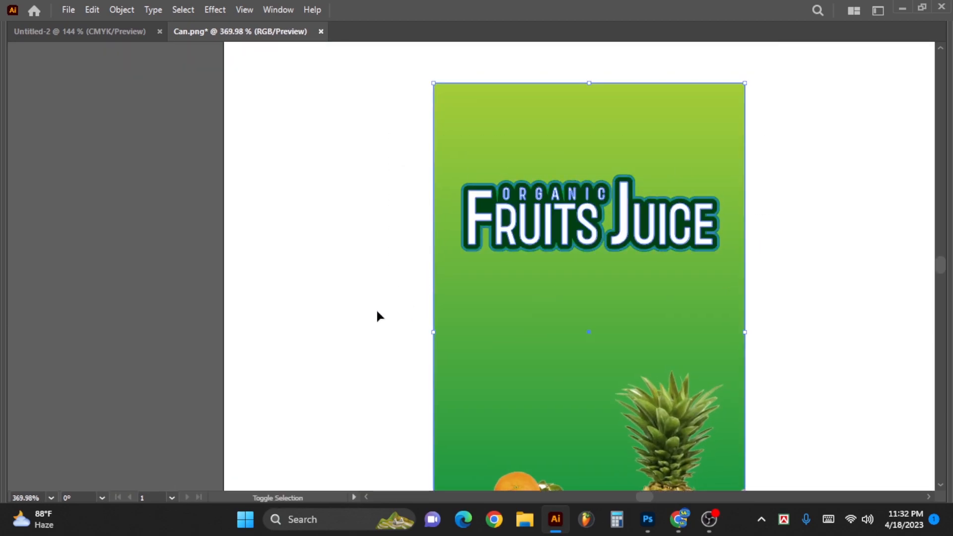
key("ctrl+shift+]")
key("ctrl+z")
left_click(362, 251)
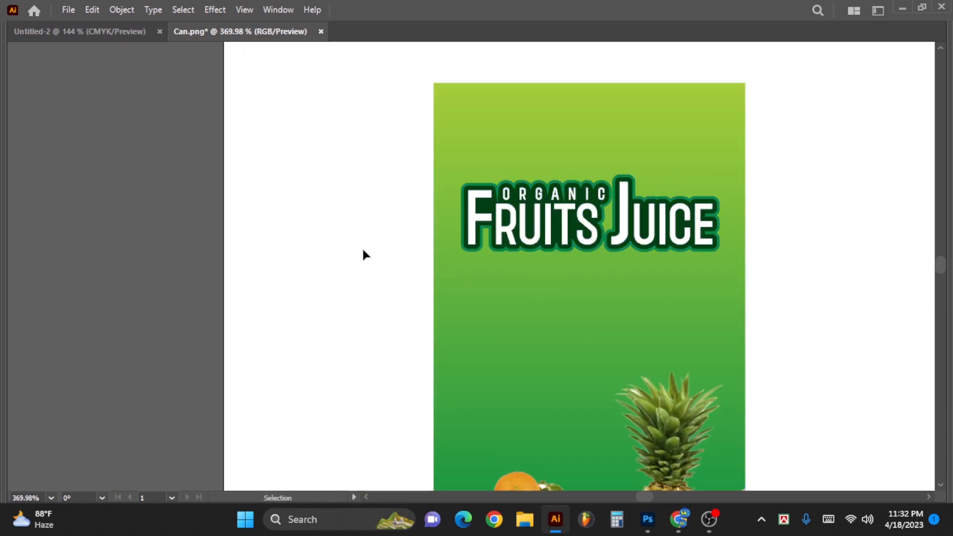
- Lock the background artwork and select the complete ORGANIC FRUITS JUICE title with its green backing shape
left_click_drag(577, 404, 594, 407)
key("ctrl+2")
left_click_drag(678, 275, 345, 117)
left_click_drag(587, 292, 610, 266)
left_click_drag(610, 265, 483, 233)
left_click_drag(527, 232, 569, 233)
- Rotate the title counterclockwise so it rises diagonally across the label, and place it above the fruits
key("r")
left_click_drag(695, 217, 677, 102)
key("v")
left_click_drag(541, 182, 537, 208)
key("r")
left_click_drag(776, 169, 767, 140)
key("v")
left_click_drag(575, 194, 491, 202)
left_click_drag(579, 405, 572, 353)
key("ctrl+shift+a")
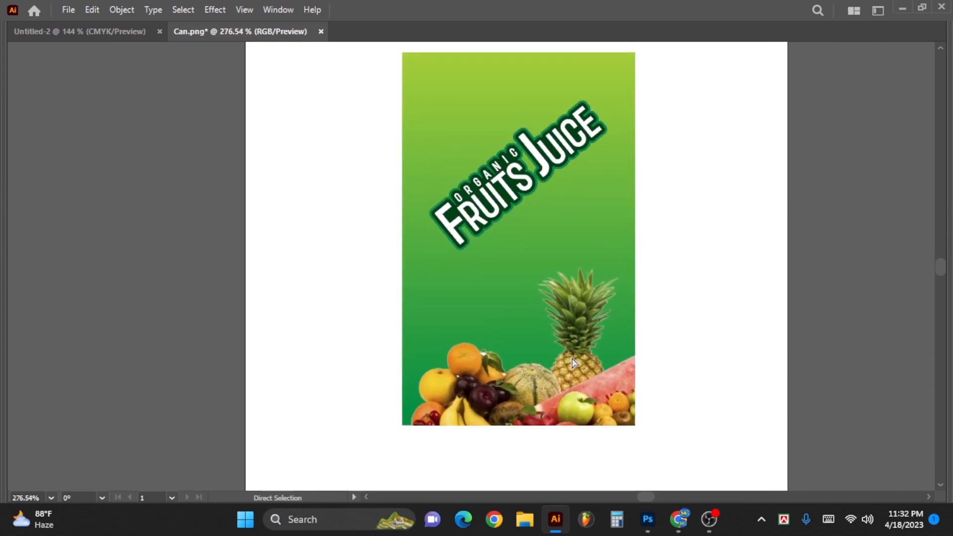
- Move the rotated title slightly lower on the green background
left_click(568, 341)
left_click(644, 294)
left_click(543, 164)
left_click_drag(580, 133, 580, 143)
left_click_drag(609, 174, 574, 182)
- Fit the artboard to the green gradient background rectangle with Fit to Selected Art
left_click(506, 118)
left_click_drag(477, 143, 440, 149)
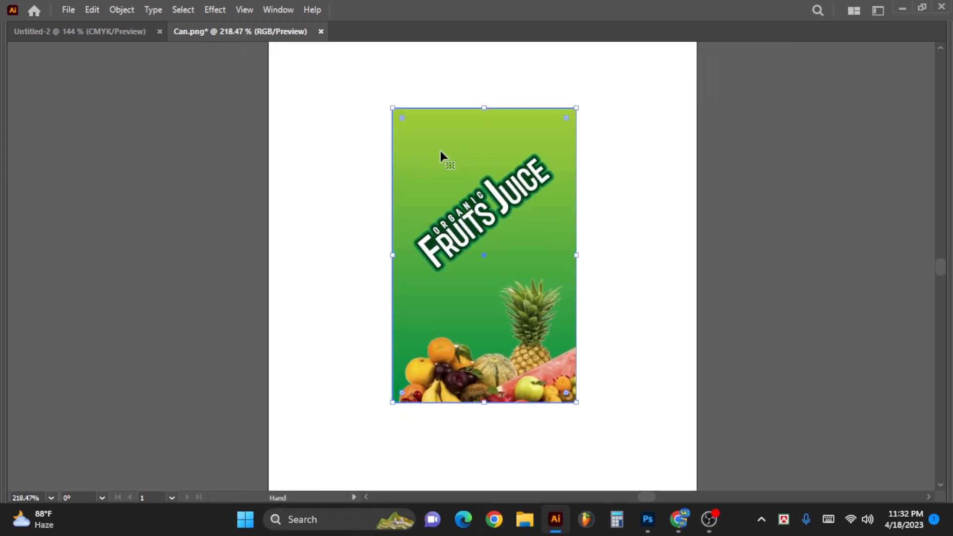
key("Tab")
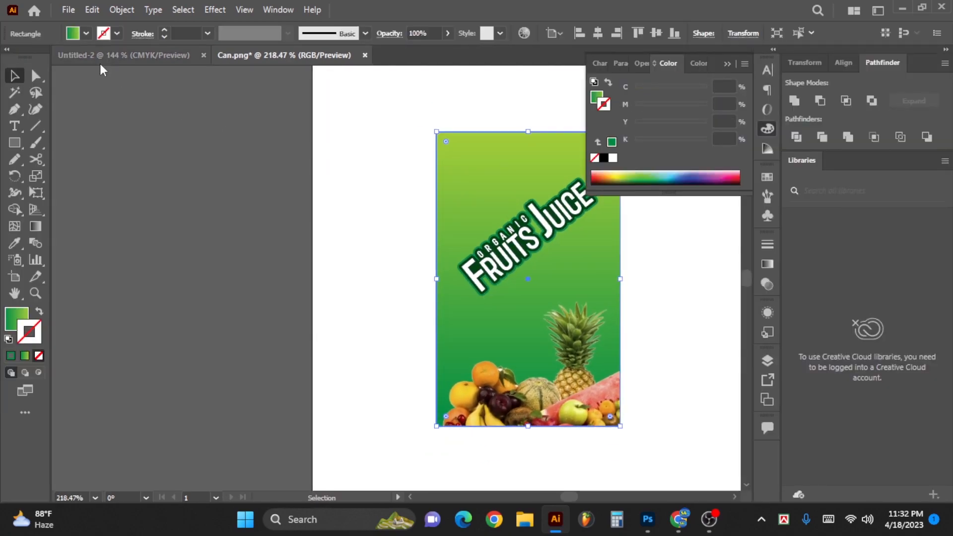
left_click(122, 9)
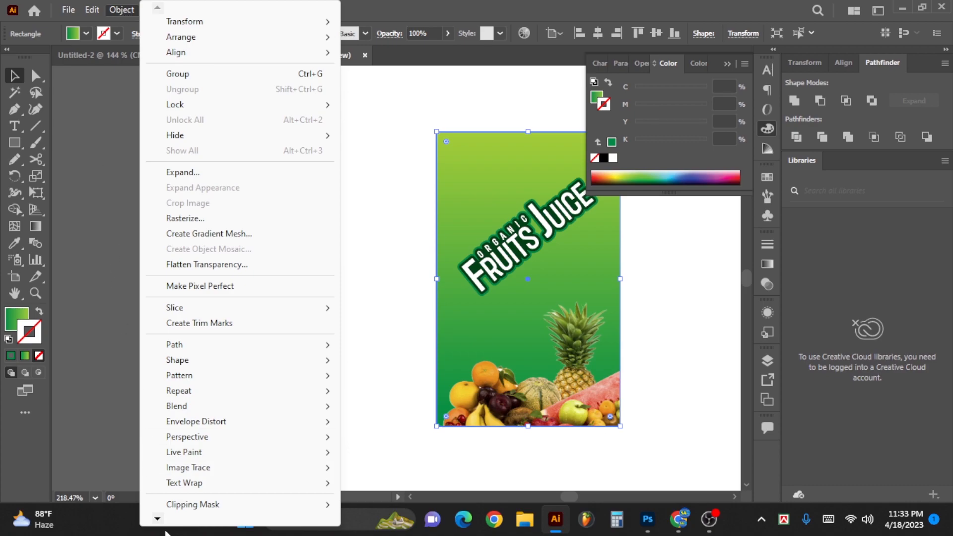
mouse_move(158, 519)
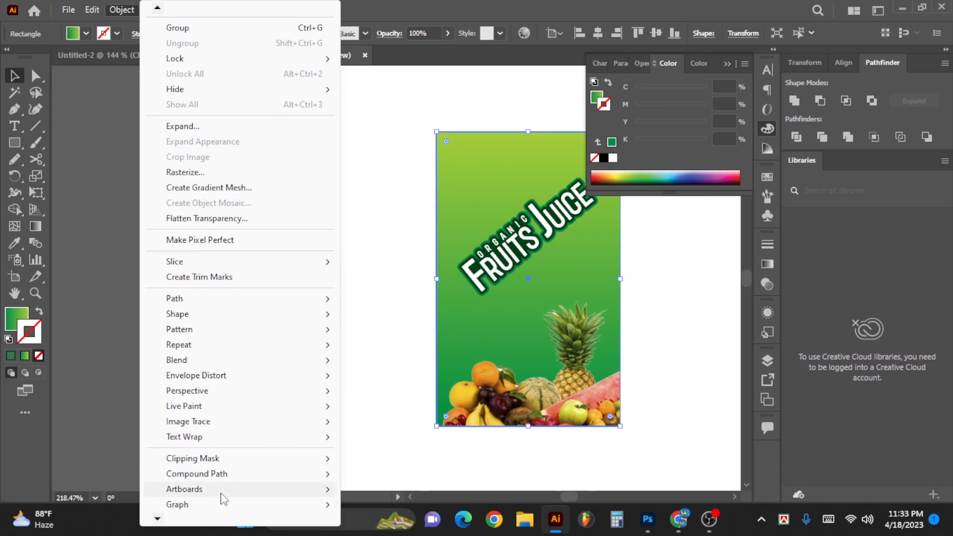
mouse_move(221, 491)
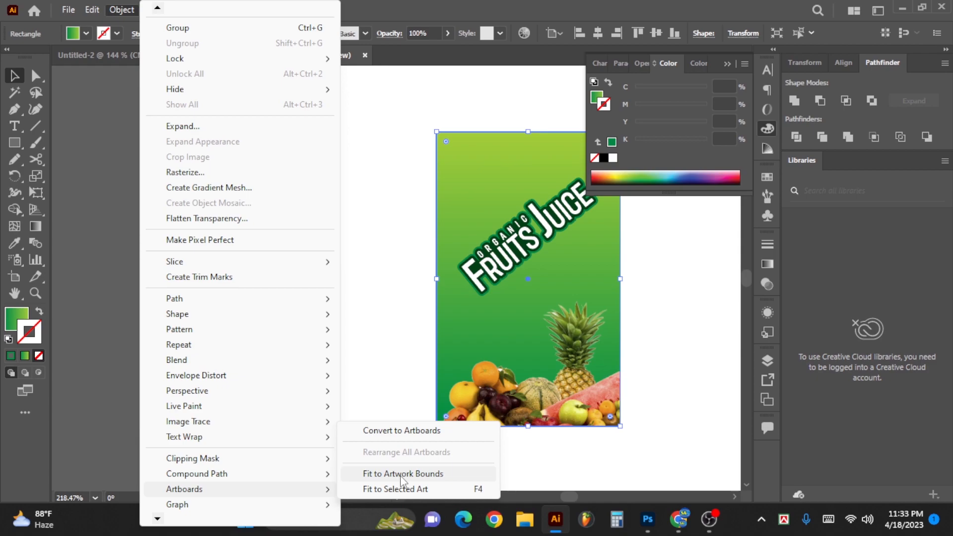
left_click(423, 491)
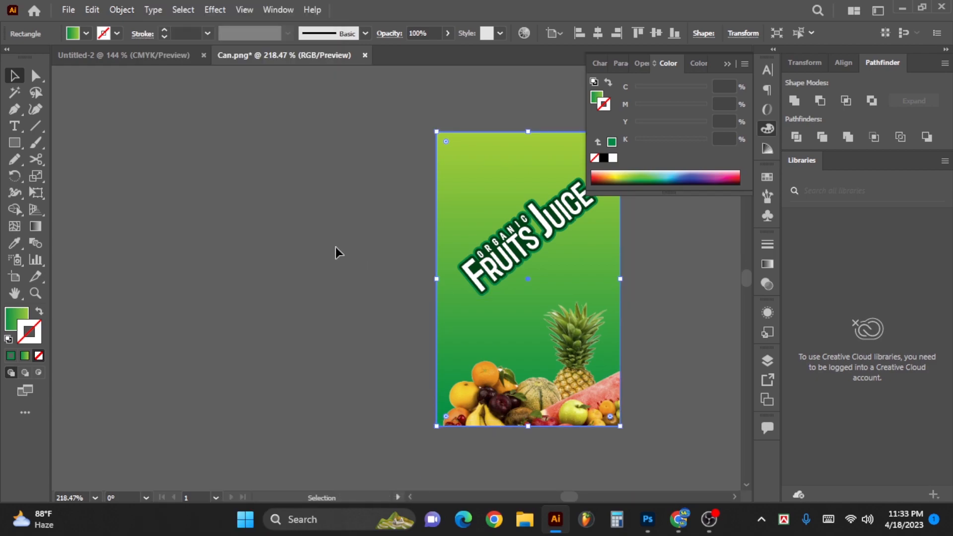
- Prepare a Save for Web export of the label as PNG-24 with a height of 2500 px
key("Tab")
scroll(481, 229, "up", 1)
left_click(67, 10)
mouse_move(119, 285)
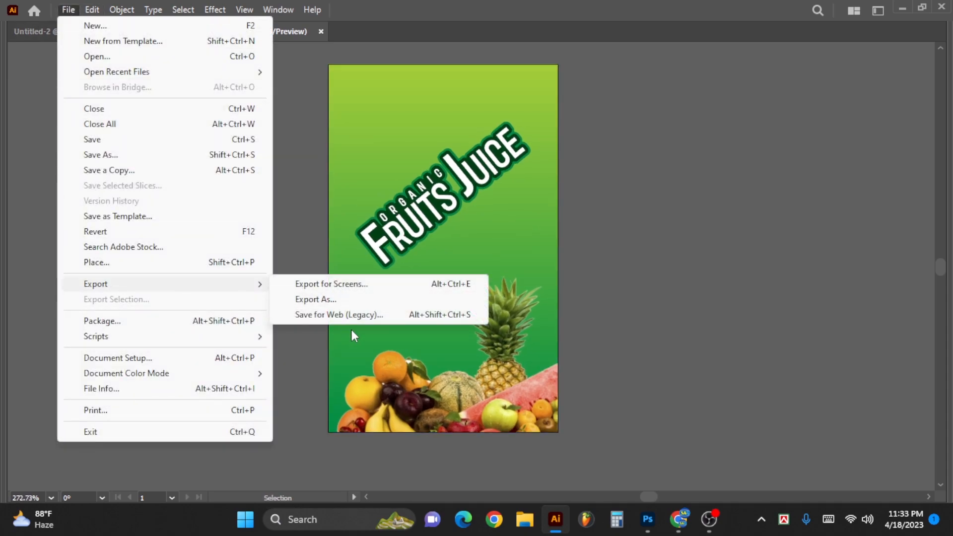
left_click(356, 316)
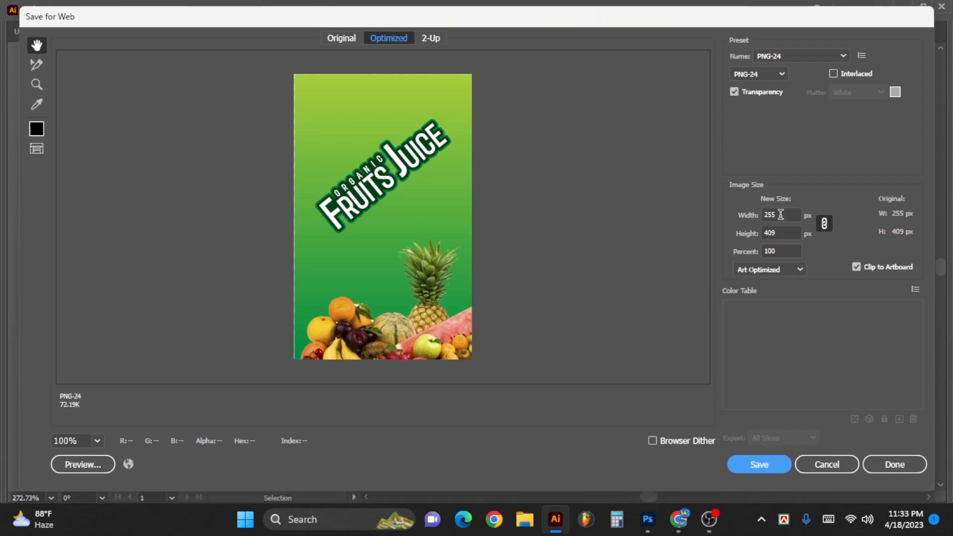
left_click(781, 215)
key("Tab")
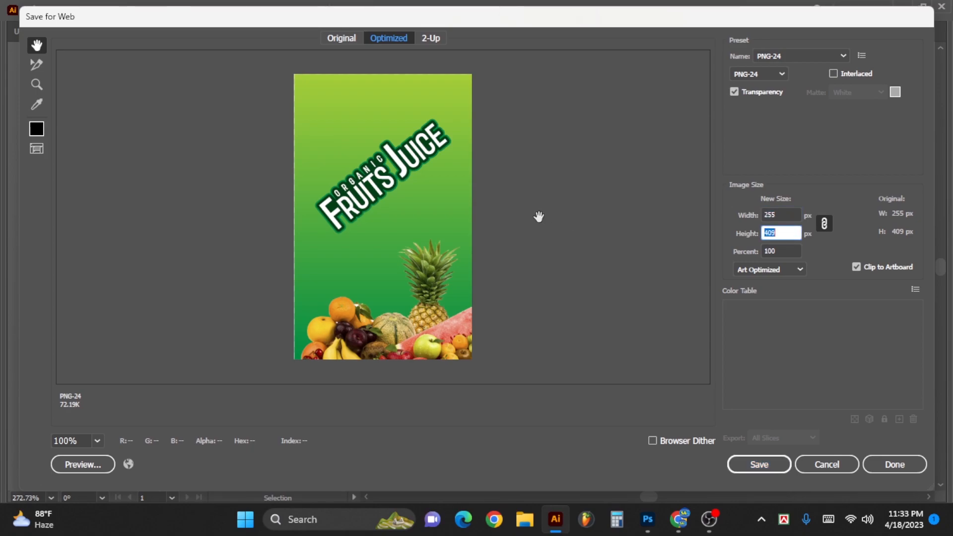
key("Tab")
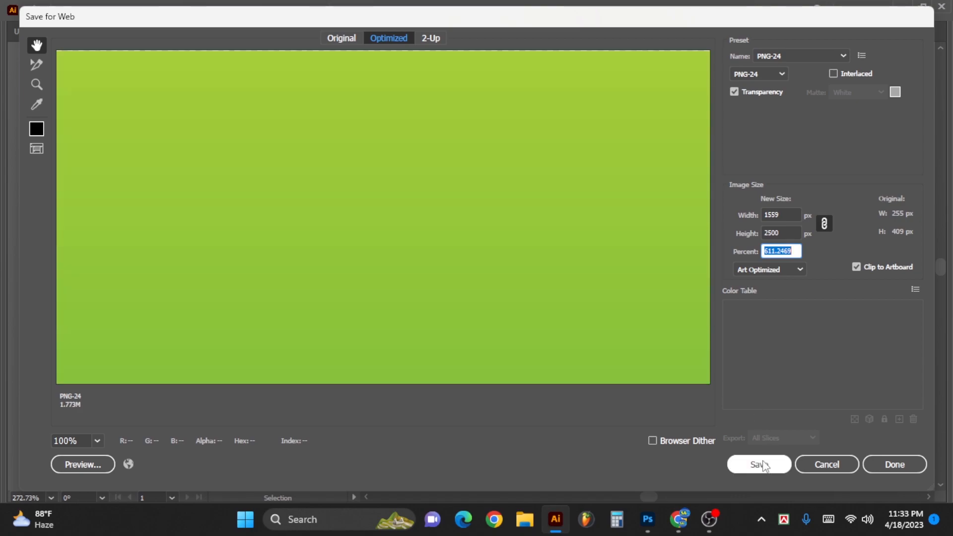
- Save the exported label image as Can-Design in the Can Mockup folder
left_click(761, 464)
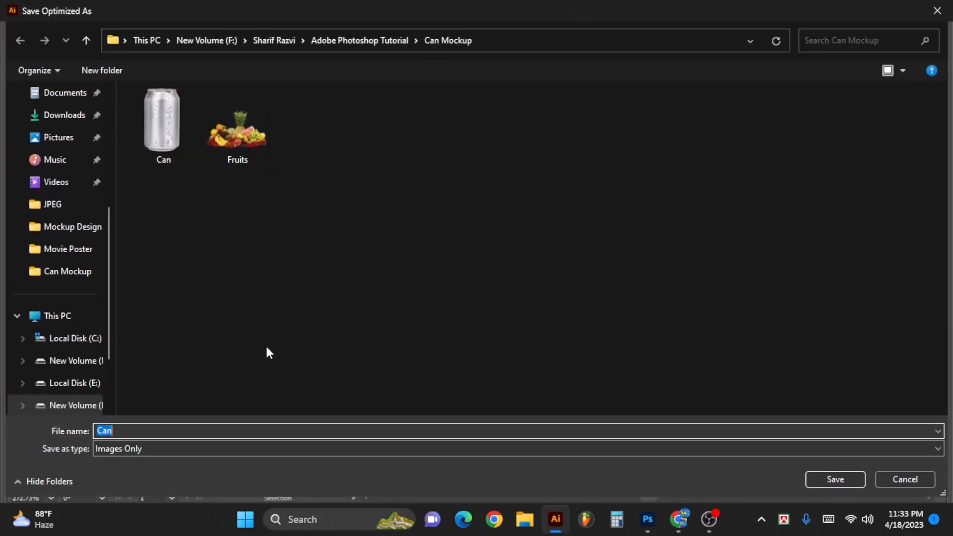
type("Can Design")
key("Return")
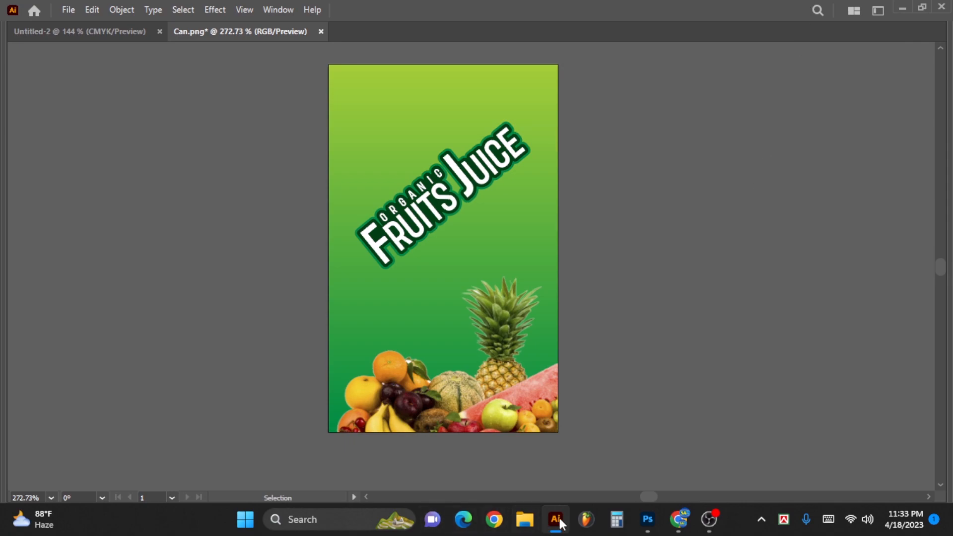
- Switch to Photoshop, cut the can out of Can.png, close that file without saving, and paste the can into Can Mockup.psd
left_click(648, 520)
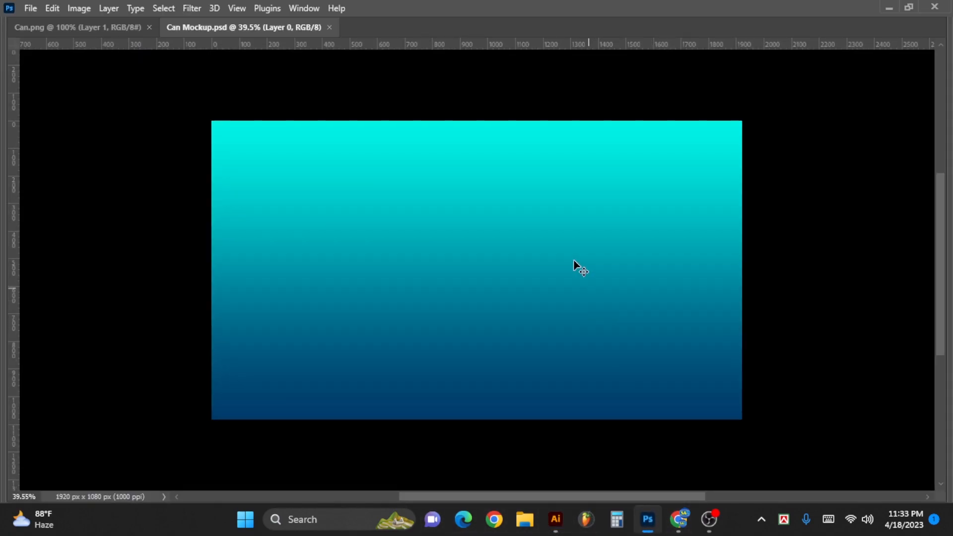
left_click(42, 28)
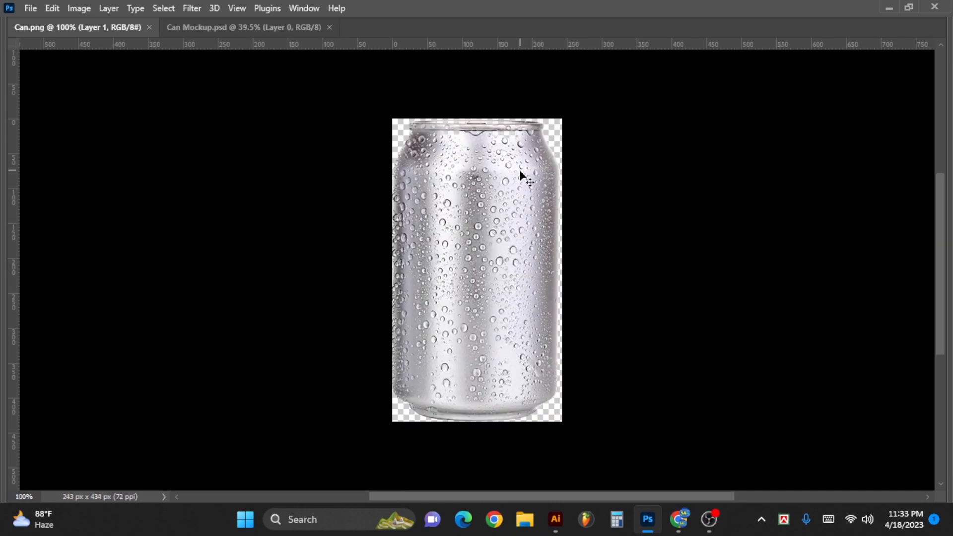
key("Tab")
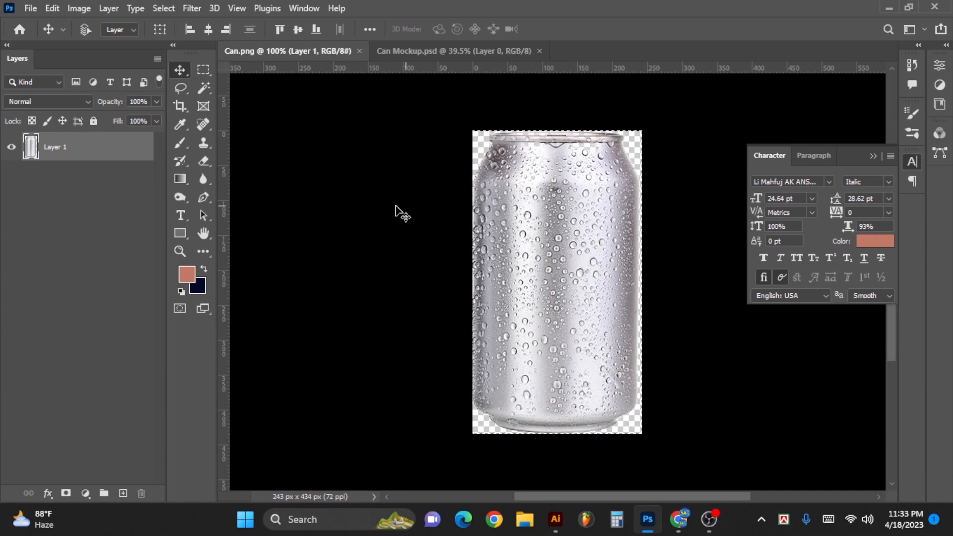
key("ctrl+x")
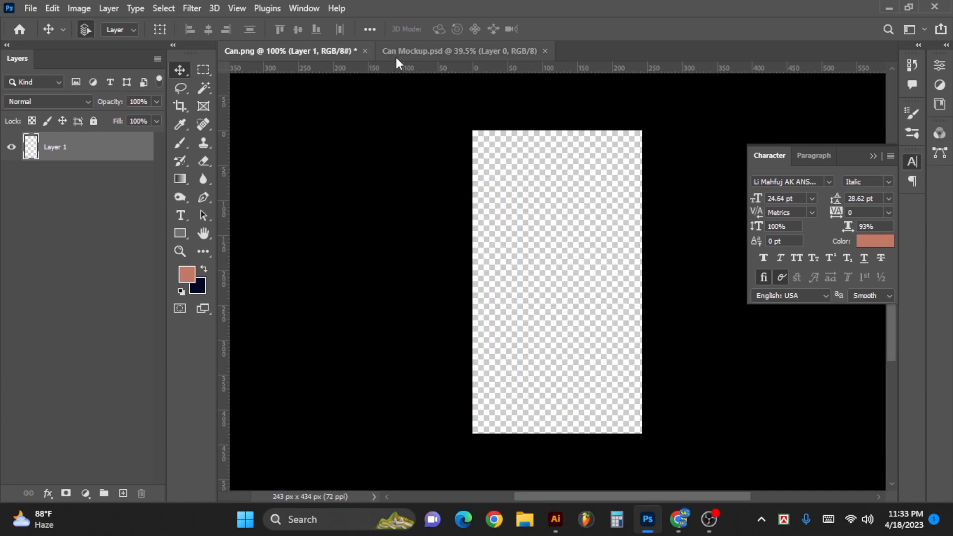
left_click(365, 51)
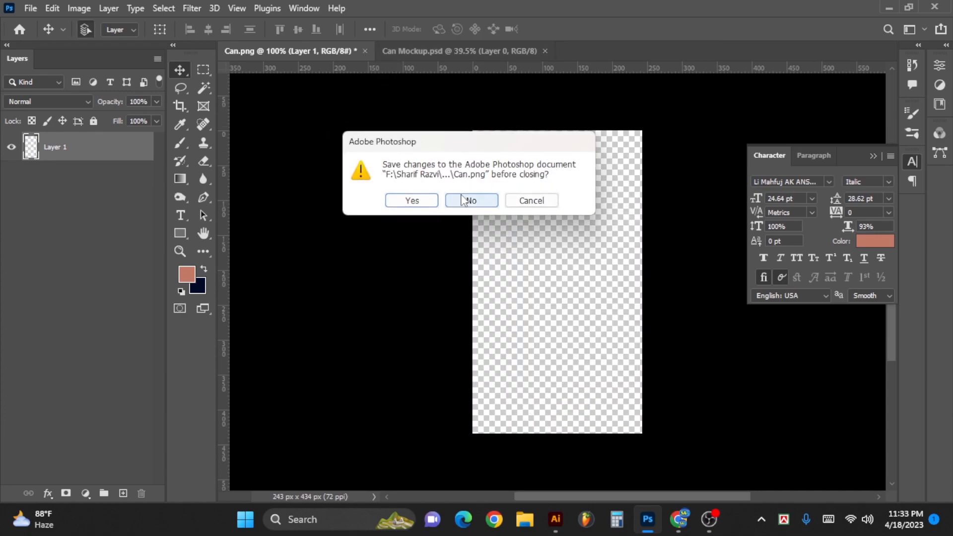
left_click(471, 200)
key("ctrl+v")
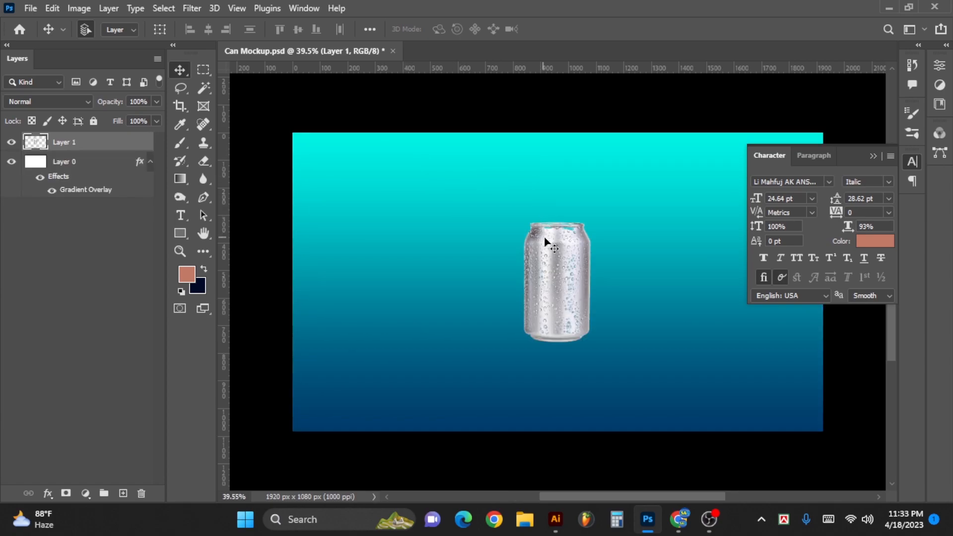
- Enlarge the pasted can with Free Transform so it fills most of the canvas height
key("ctrl+t")
left_click_drag(591, 218, 657, 190)
left_click_drag(595, 258, 596, 272)
left_click_drag(622, 183, 633, 178)
key("Return")
scroll(594, 195, "up", 1)
scroll(594, 194, "up", 3)
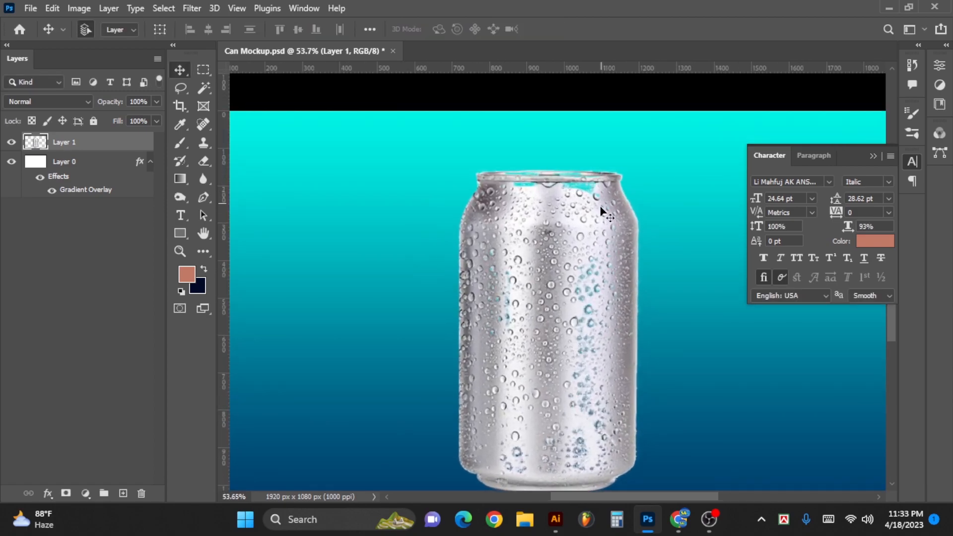
scroll(569, 228, "down", 3)
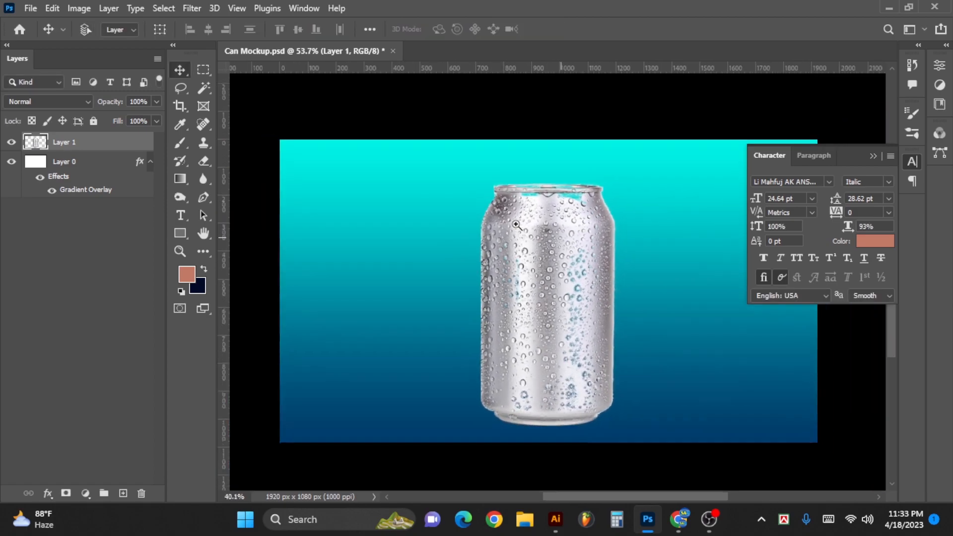
- Centre the can horizontally and vertically on the canvas
scroll(560, 274, "up", 2)
left_click_drag(560, 278, 549, 272)
key("ctrl+a")
left_click(209, 29)
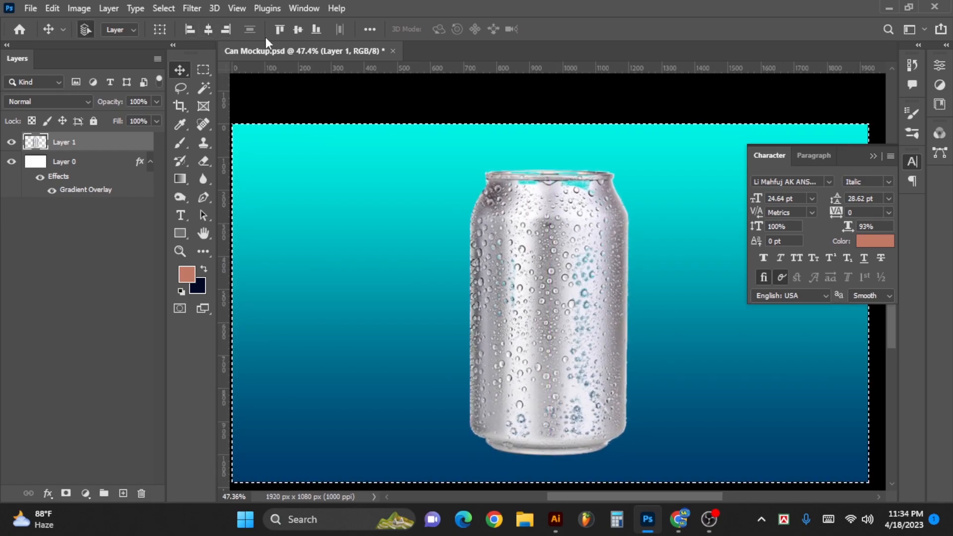
left_click(298, 29)
key("ctrl+d")
- Open Can-Design.png and bring the label into Can Mockup.psd between the gradient background layer and the can layer
scroll(529, 305, "down", 1)
left_click(445, 273, "ctrl")
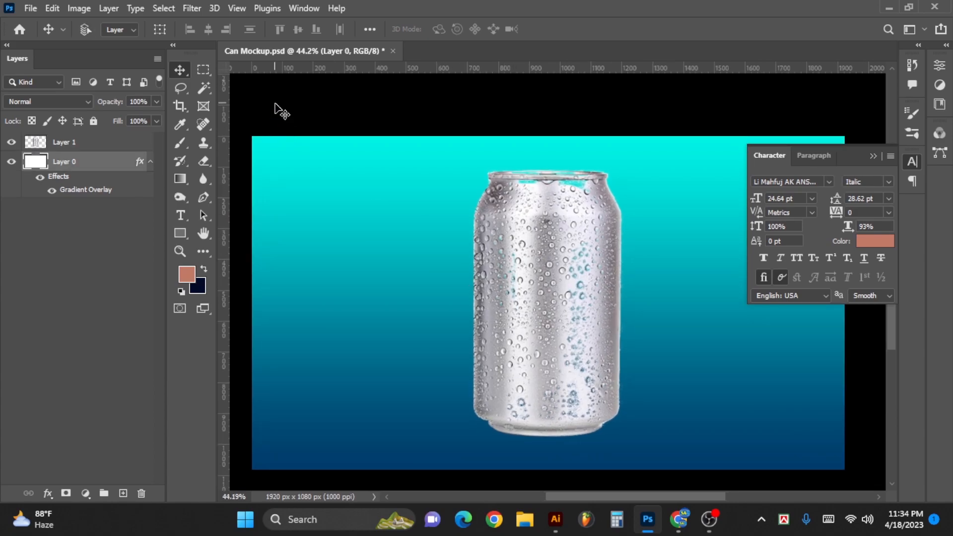
key("ctrl+o")
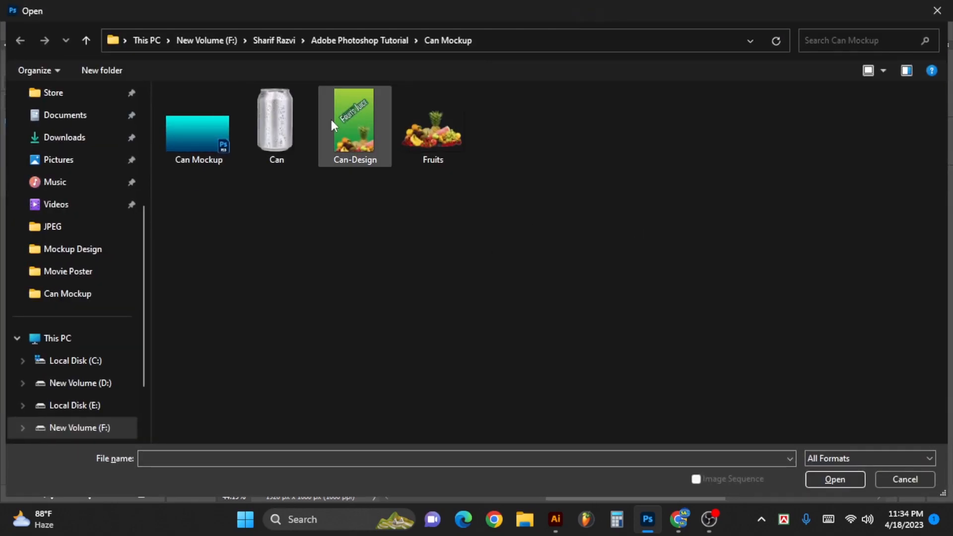
double_click(355, 125)
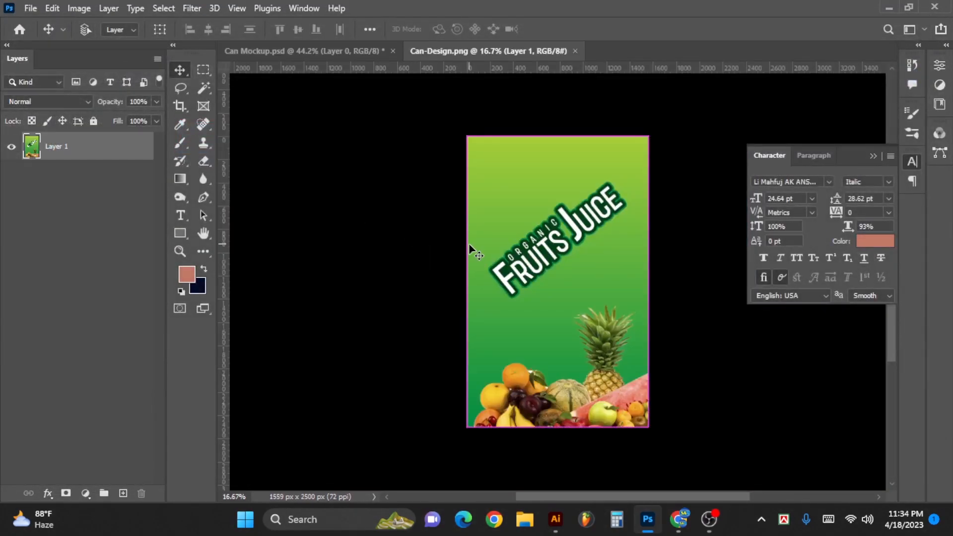
left_click_drag(494, 243, 428, 301)
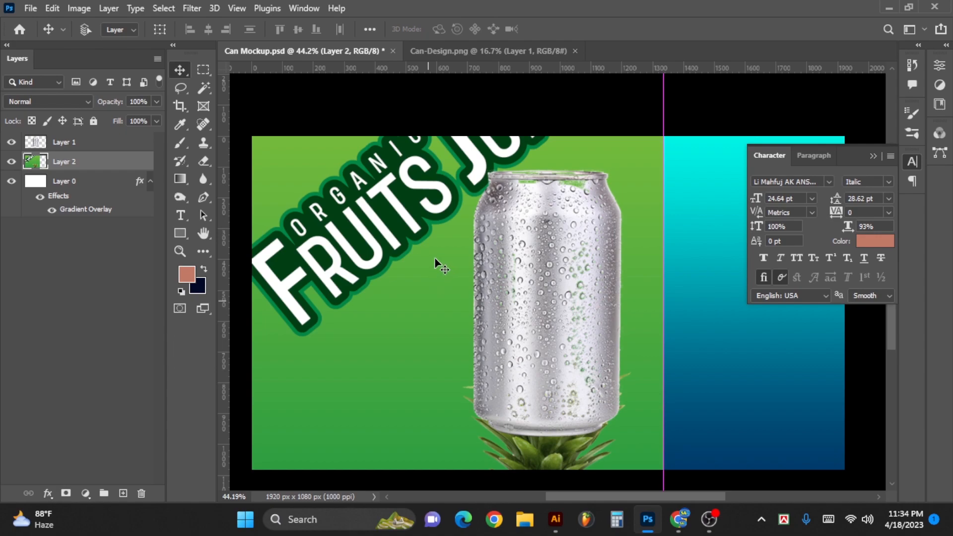
- Scale the label layer down to about 33% with Free Transform and position it so it covers the can
key("ctrl+t")
key("ctrl+0")
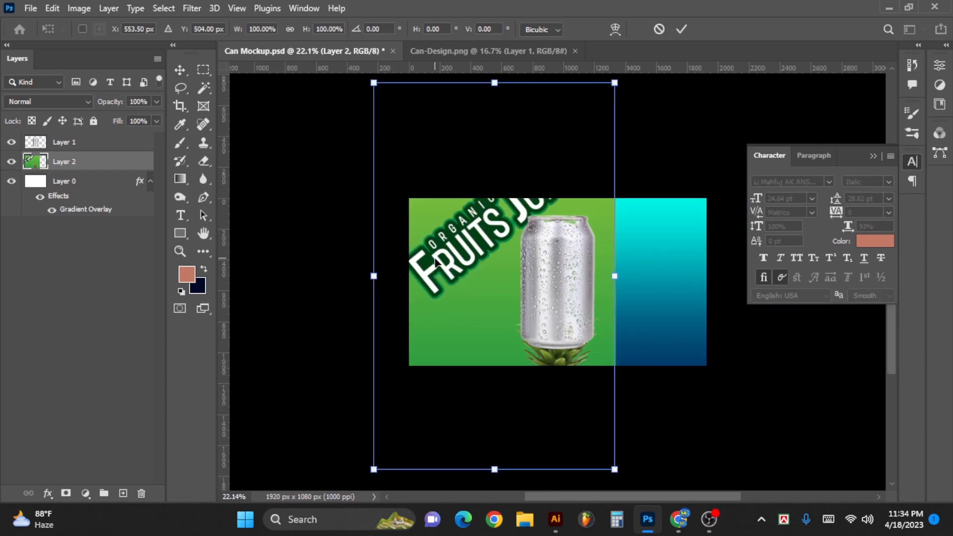
left_click_drag(620, 99, 574, 244)
left_click_drag(581, 318, 604, 323)
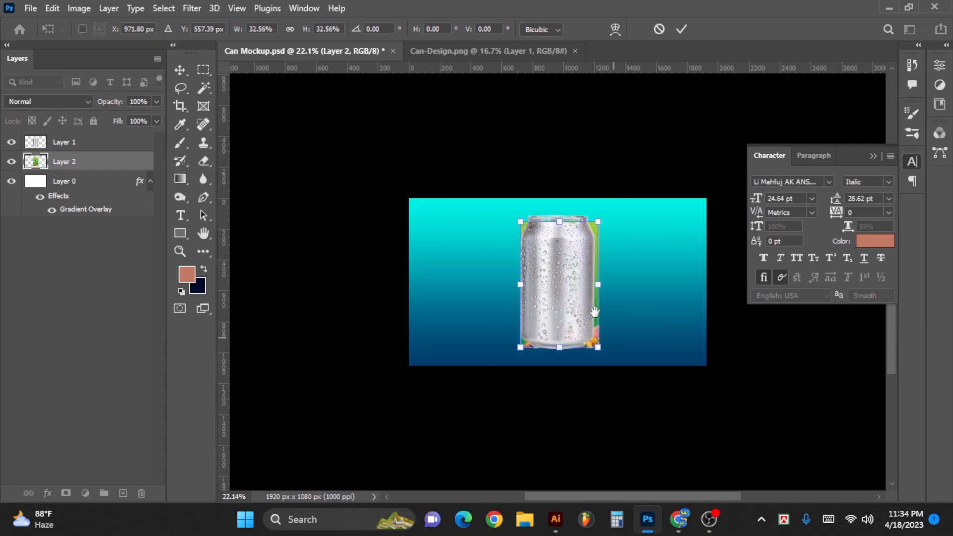
scroll(624, 254, "up", 3)
left_click_drag(518, 229, 515, 223)
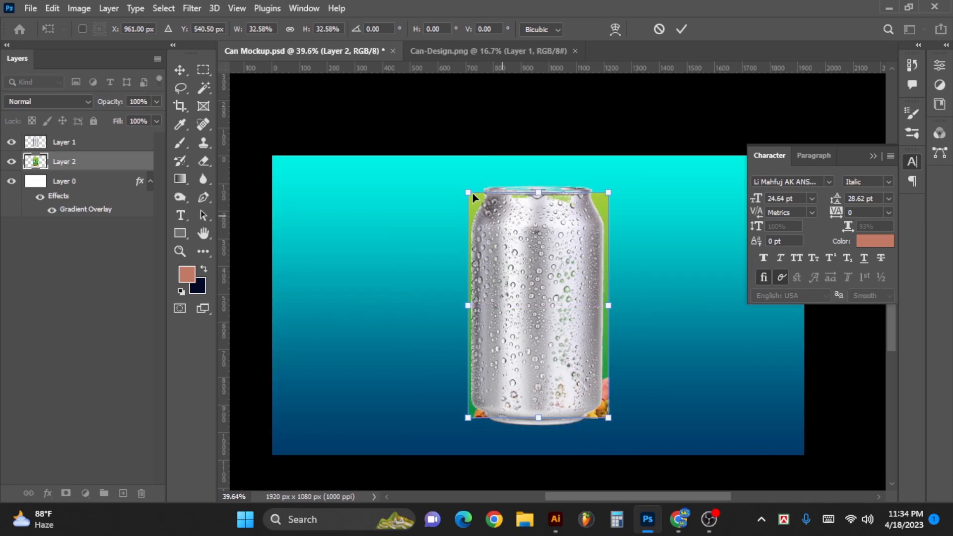
left_click_drag(461, 188, 466, 190)
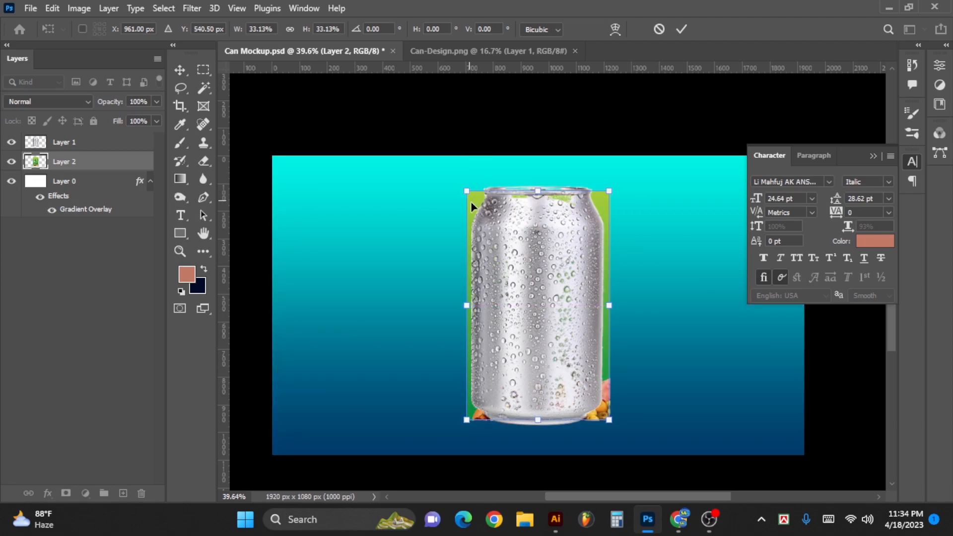
key("Return")
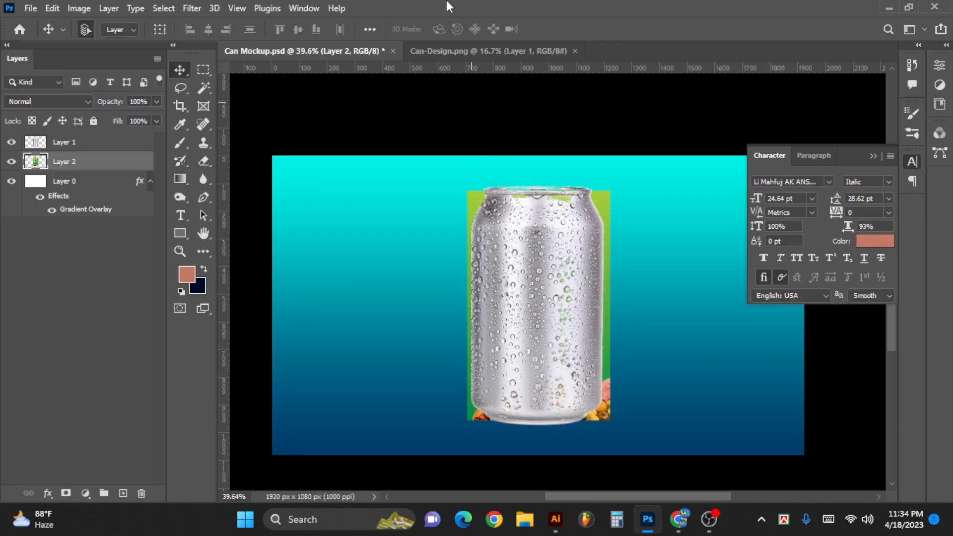
- Move the label layer above the can layer in the stack and hide it
left_click_drag(94, 158, 94, 141)
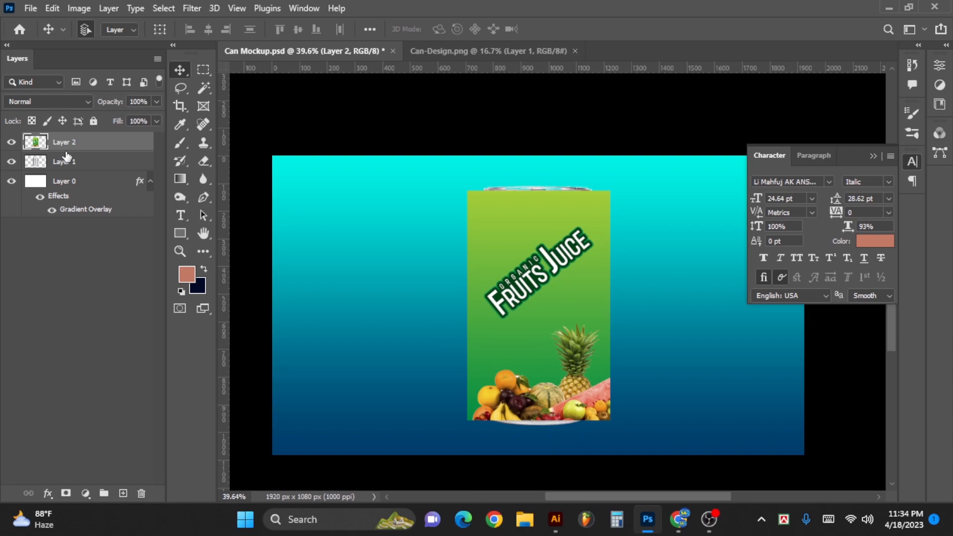
left_click(11, 142)
- Start a Pen tool path at the can's lower right corner and curve it along the bottom rim to the lower left corner
left_click_drag(531, 319, 543, 320)
left_click_drag(528, 402, 579, 421)
left_click_drag(498, 429, 506, 431)
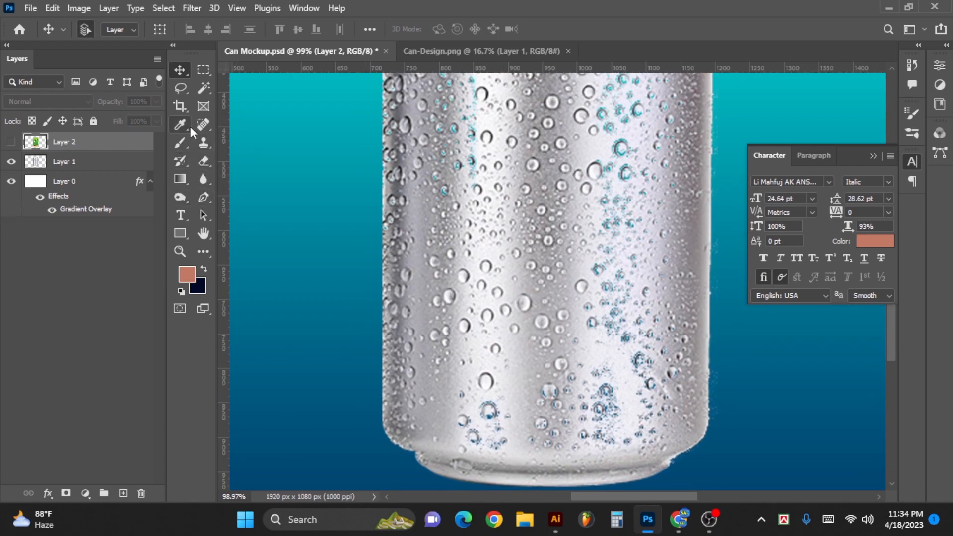
key("p")
left_click_drag(637, 429, 689, 427)
left_click_drag(683, 454, 664, 360)
left_click_drag(669, 362, 713, 368)
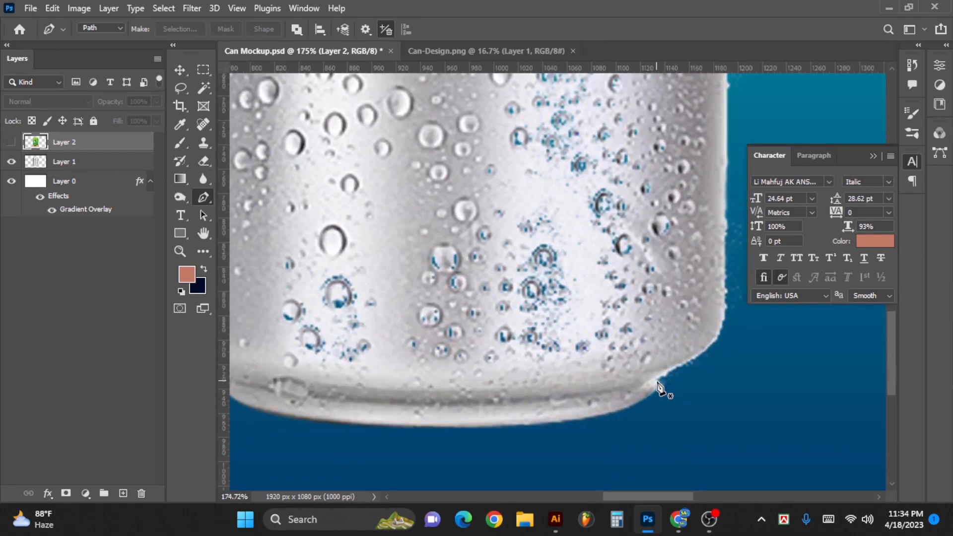
left_click(659, 388)
scroll(494, 415, "left", 5)
scroll(494, 415, "down", 1)
mouse_move(429, 351)
left_mouse_down()
mouse_move(257, 304)
mouse_move(251, 282)
mouse_move(383, 334)
mouse_move(392, 350)
left_mouse_up()
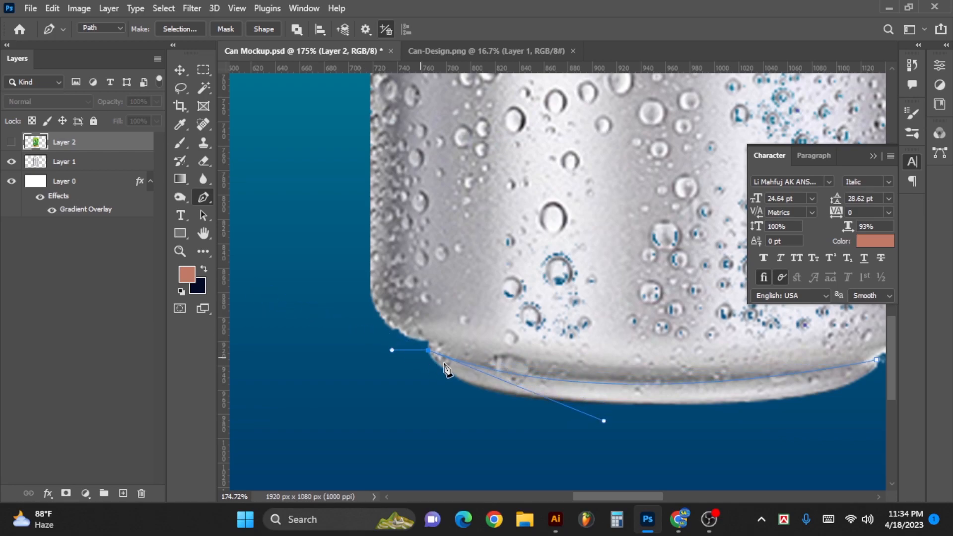
left_click(428, 350, "alt")
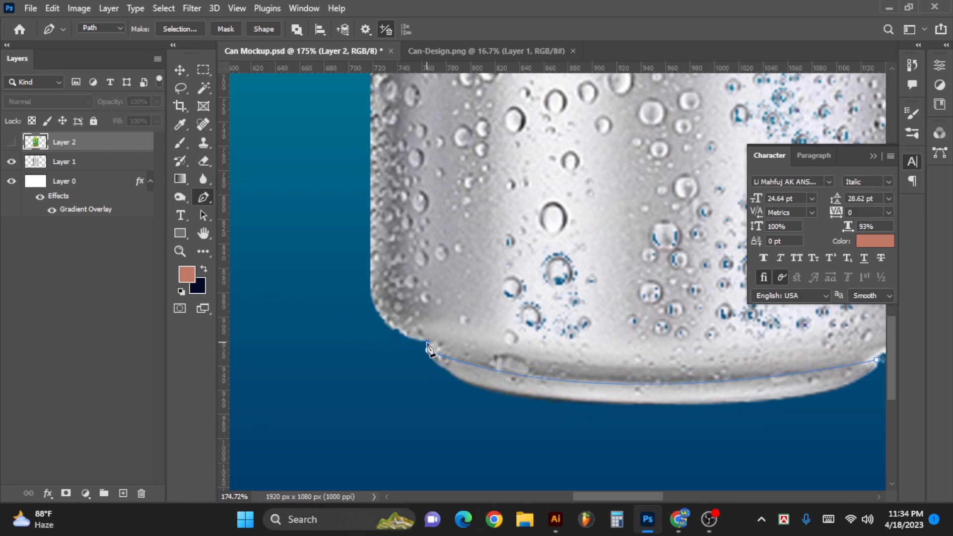
- Continue the path up the can's left side and around the shoulder to just below the top rim
scroll(395, 330, "up", 2)
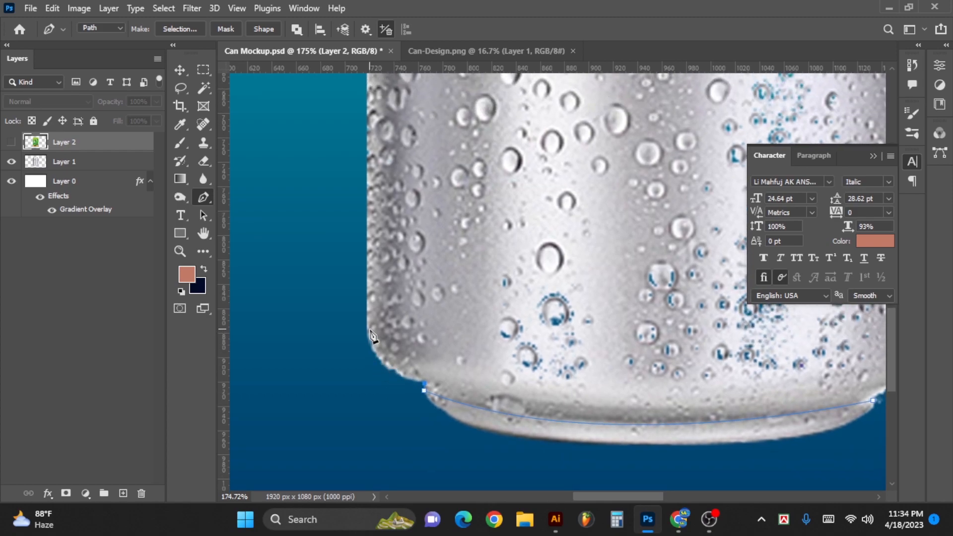
left_click_drag(368, 327, 366, 277)
left_click_drag(414, 164, 382, 447)
left_click_drag(389, 207, 448, 236)
left_click(368, 224)
left_click_drag(397, 149, 374, 303)
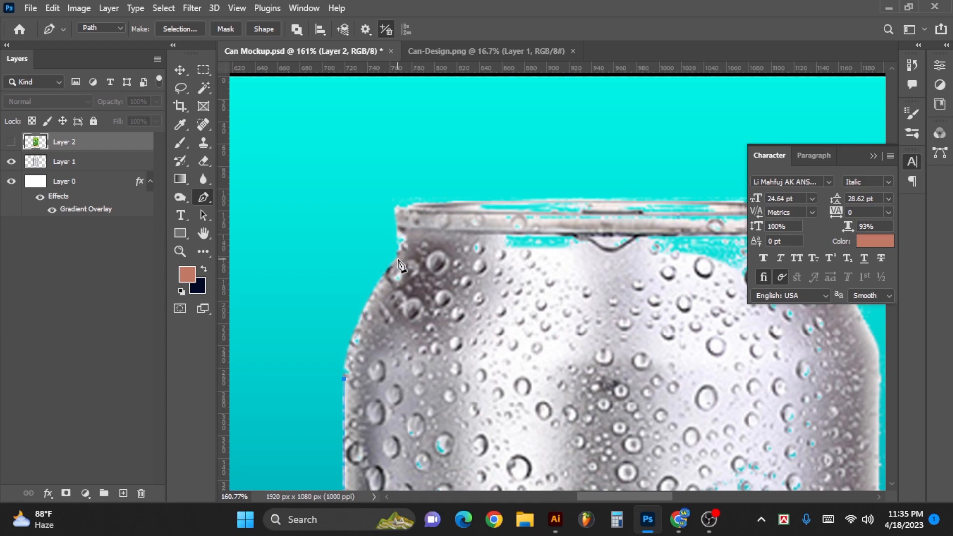
left_click_drag(400, 253, 399, 234)
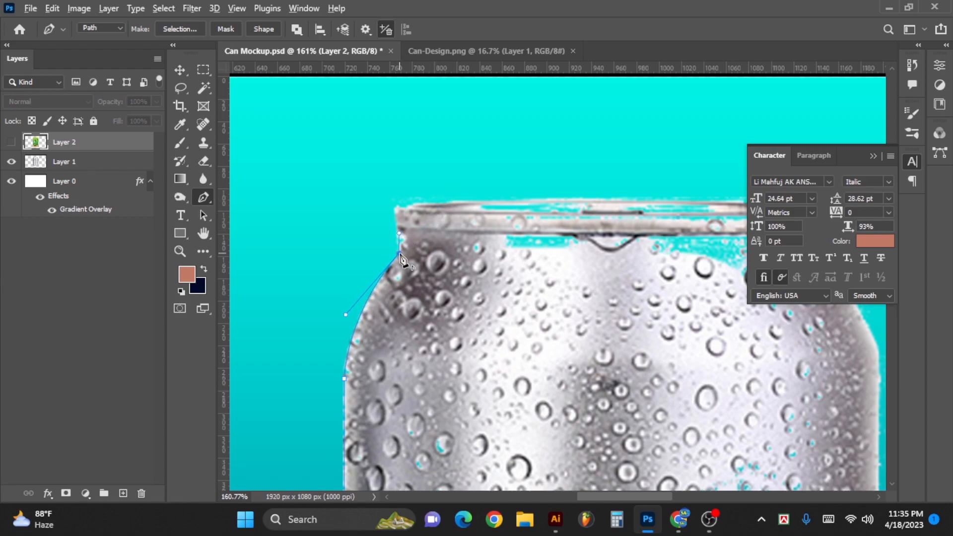
left_click(400, 229)
- Extend the path along the underside of the can's top rim to its right end
left_click_drag(497, 253, 282, 254)
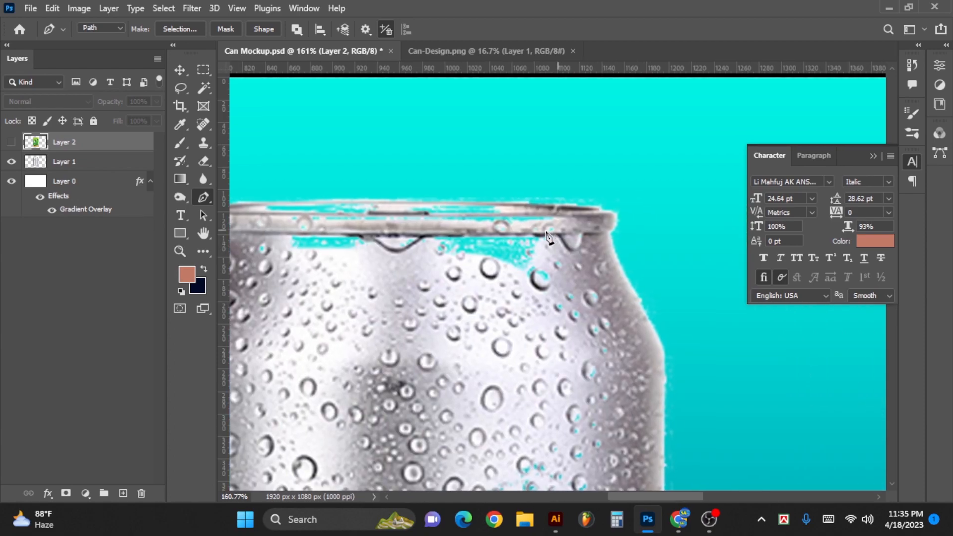
left_click_drag(543, 236, 625, 234)
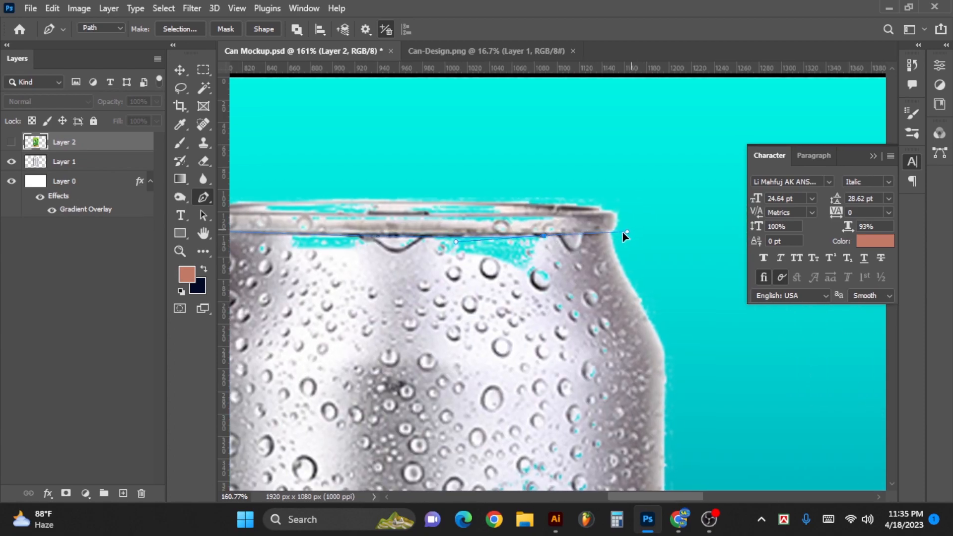
left_click(609, 234)
- Trace the path around the right shoulder and down the can's right side, closing it at the starting anchor
left_click_drag(609, 317, 507, 229)
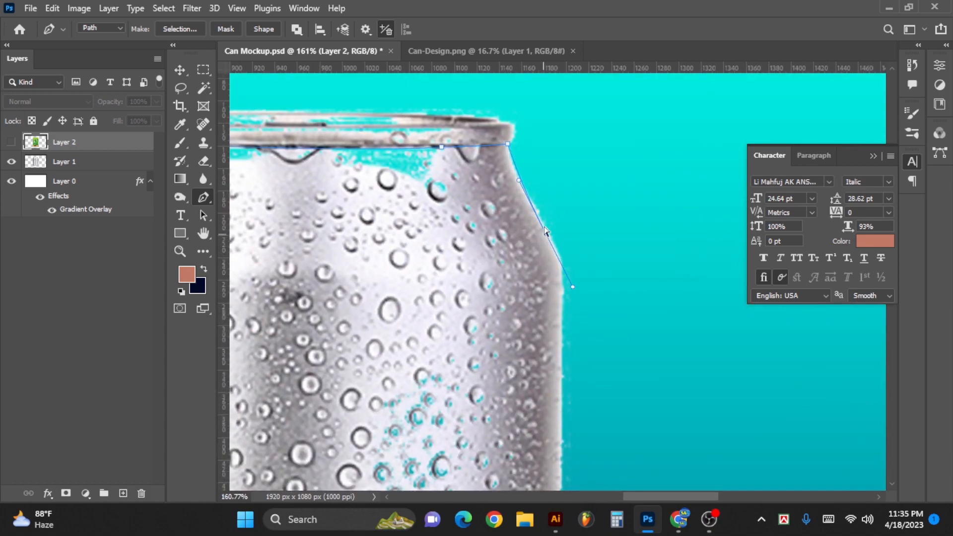
left_click_drag(540, 224, 567, 272)
left_click_drag(560, 297, 558, 340)
left_click_drag(550, 406, 548, 204)
scroll(541, 268, "down", 3)
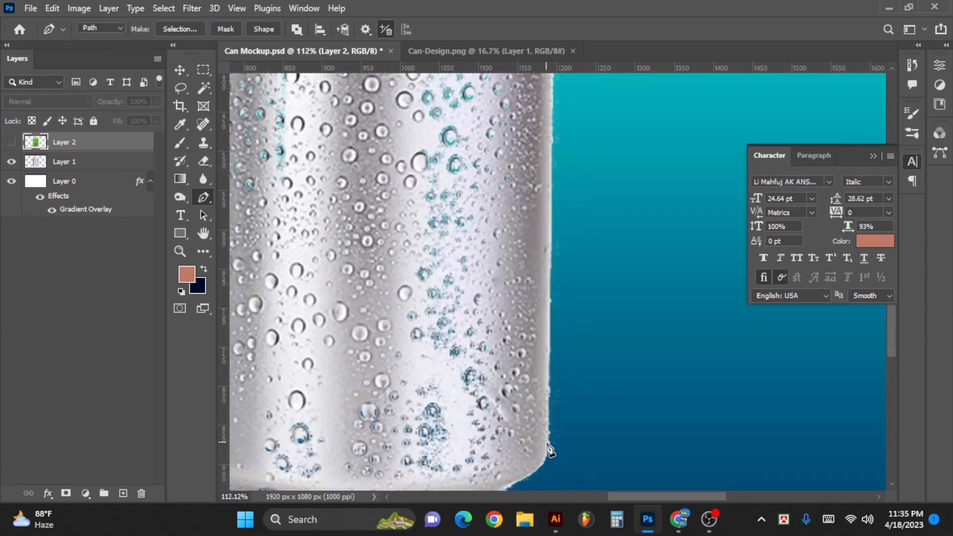
left_click_drag(549, 451, 560, 247)
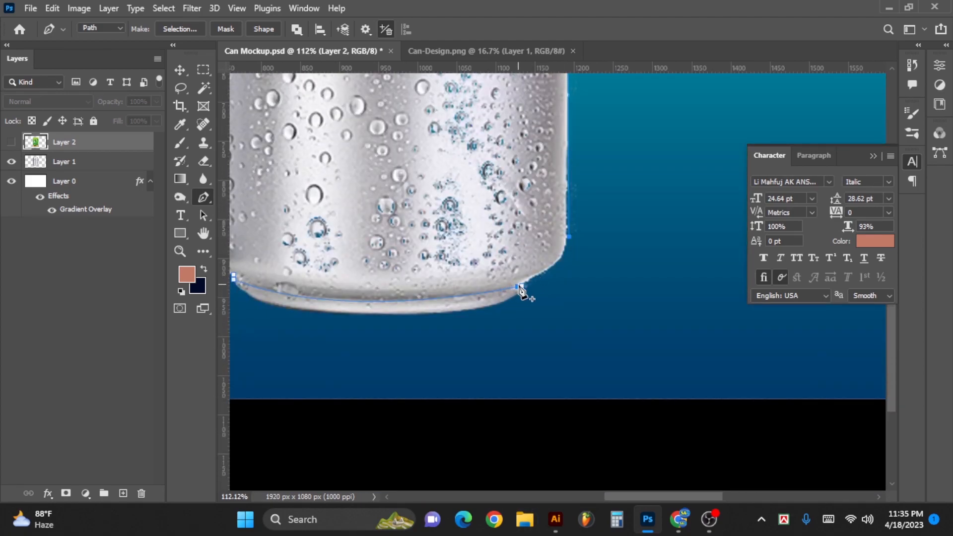
left_click_drag(522, 286, 561, 272)
- Convert the closed path around the can body into a selection
left_click(478, 305)
key("ctrl+z")
left_click(483, 303)
left_click_drag(491, 297, 404, 288)
left_click_drag(472, 219, 422, 257)
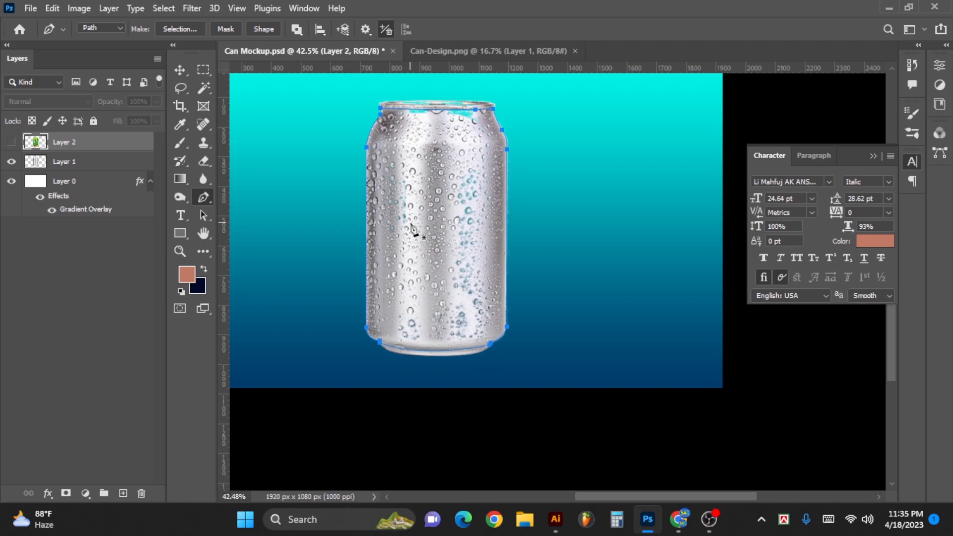
key("ctrl+Return")
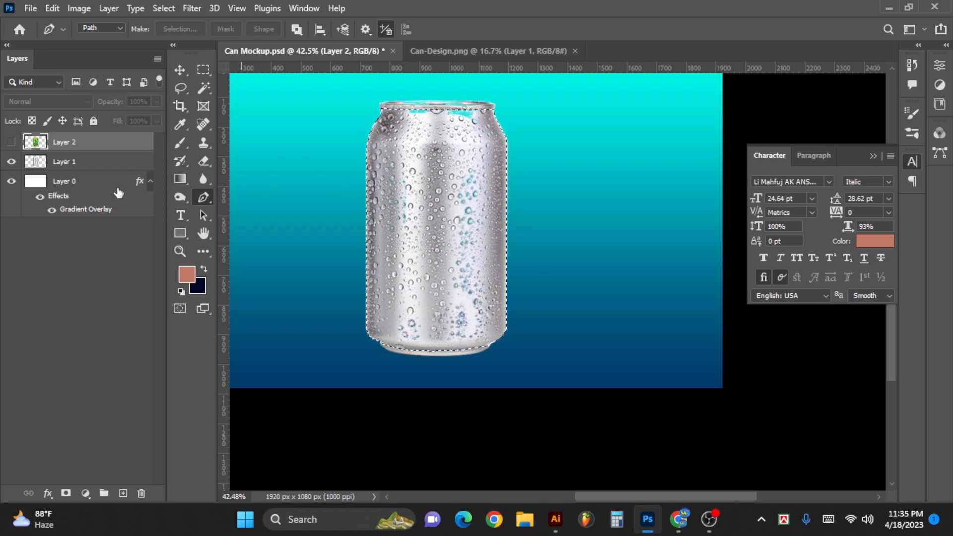
- Show the label layer and mask it with the can body selection
left_click(12, 144)
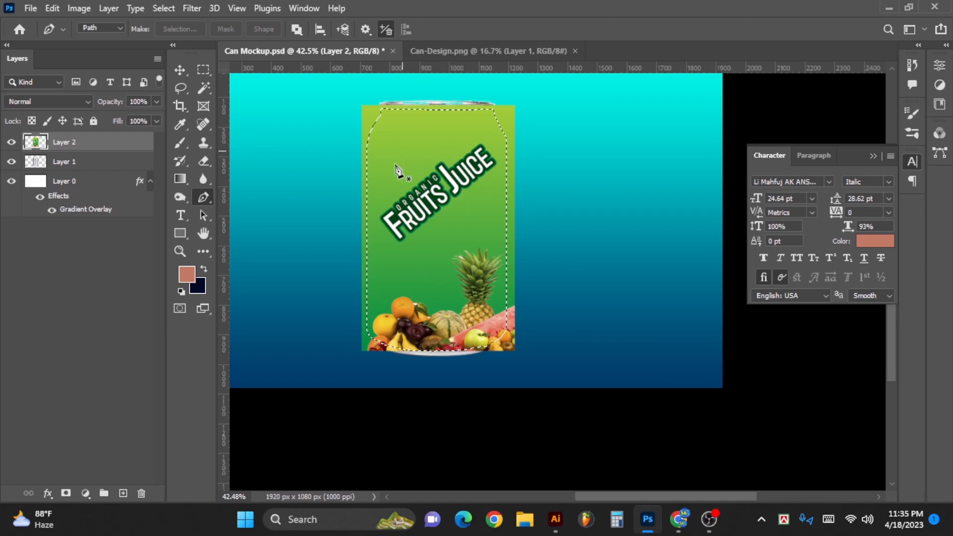
left_click(180, 71)
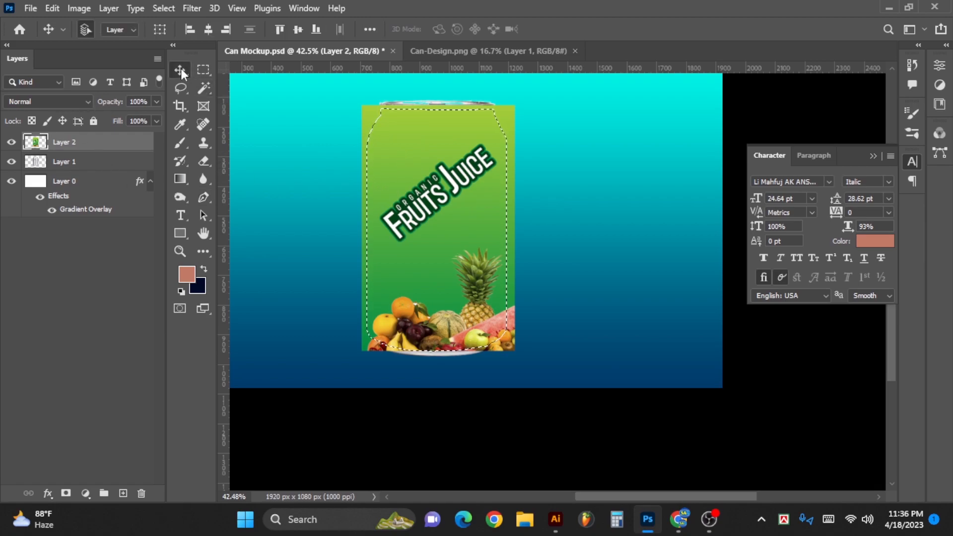
left_click(66, 493)
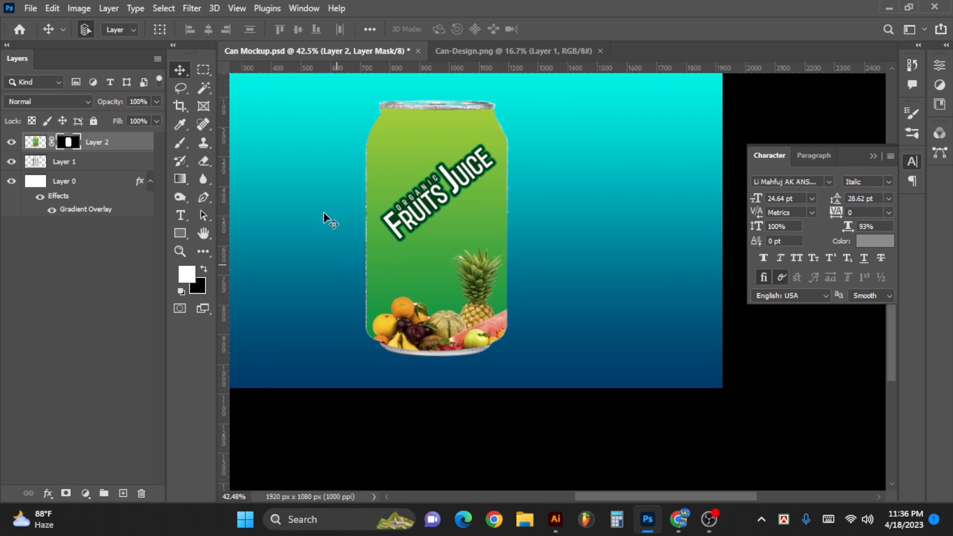
- Unlink the label artwork from its mask, nudge it left to X 942 px with Free Transform, and relink the mask
left_click(34, 144)
left_click(52, 143)
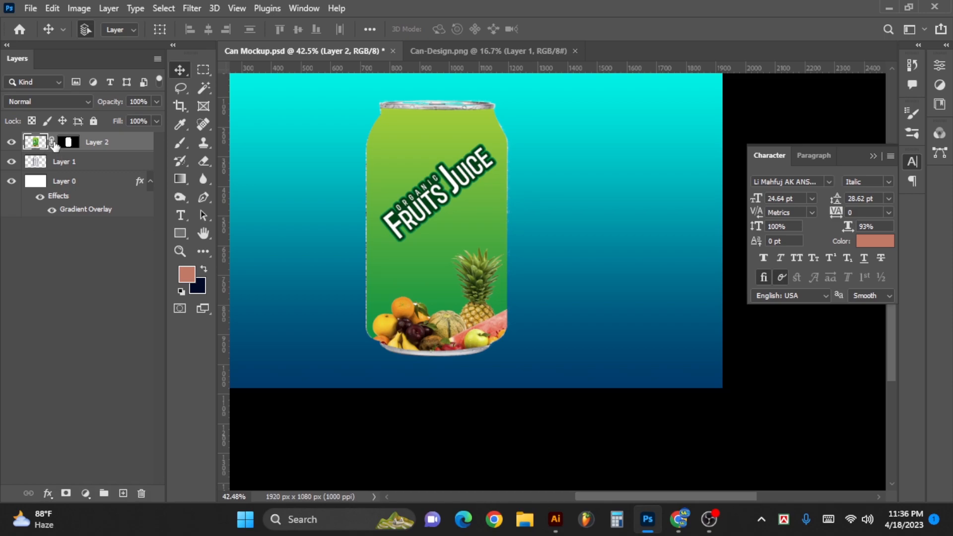
left_click(52, 144)
key("ctrl+t")
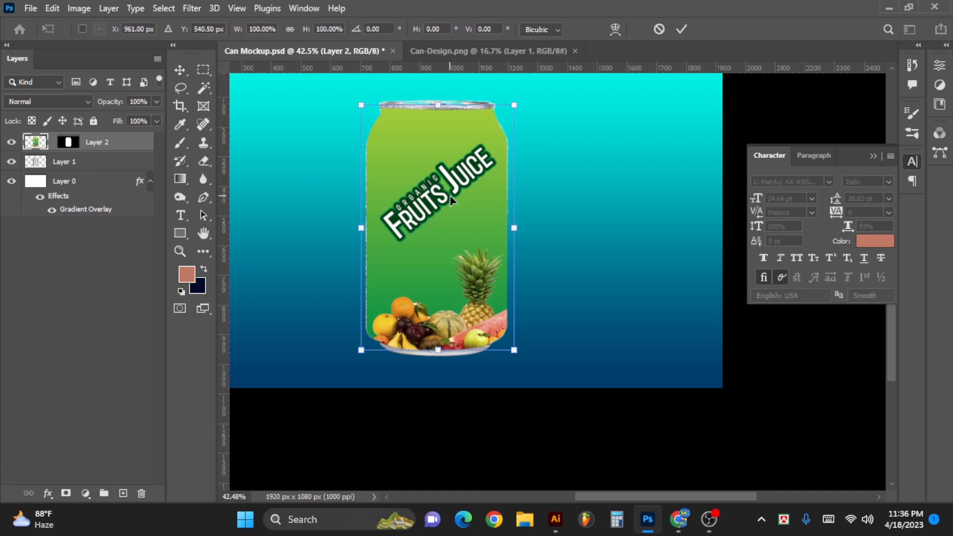
key("Left")
key("Left")
key("Left")
key("Left")
key("Left")
key("Left")
key("Left")
key("Left")
key("Left")
key("Left")
key("Left")
key("Left")
key("Left")
key("Left")
key("Left")
key("Left")
key("Left")
key("Left")
key("Left")
key("Left")
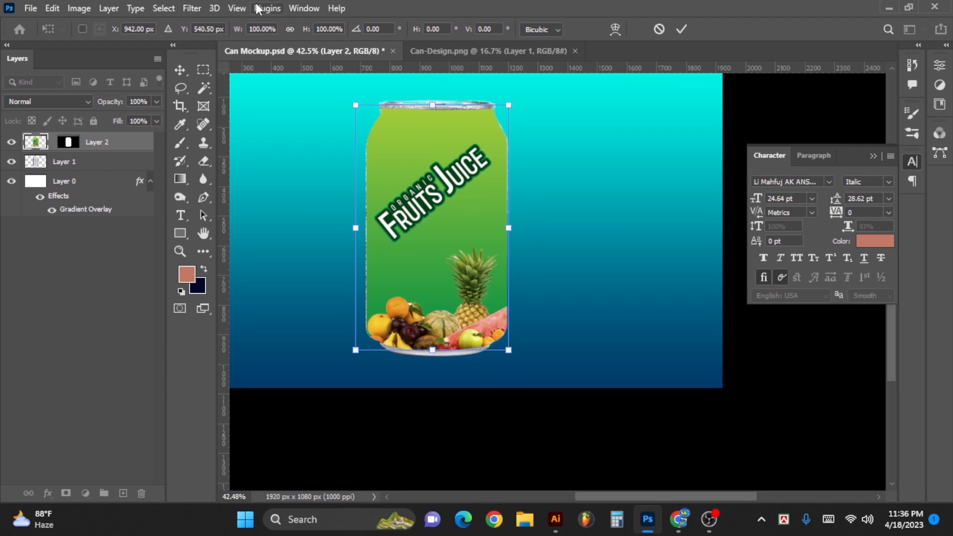
key("Return")
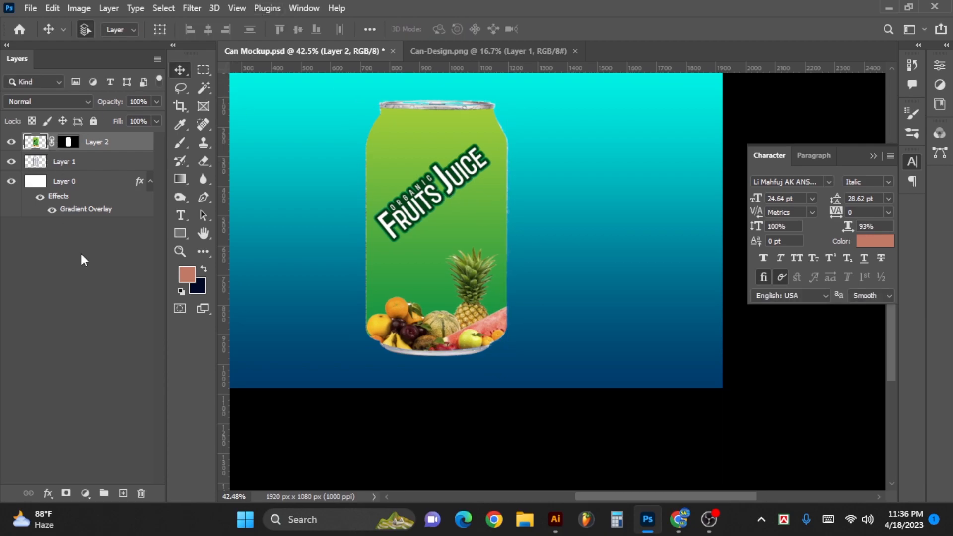
- Duplicate the can layer and move the copy above the label layer
left_click(74, 237)
left_click(76, 164)
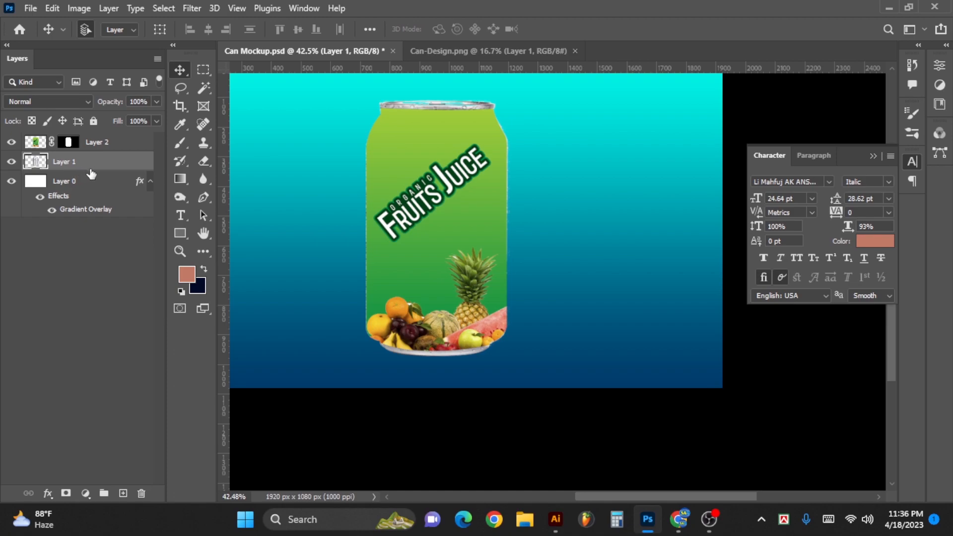
left_click_drag(94, 163, 123, 494)
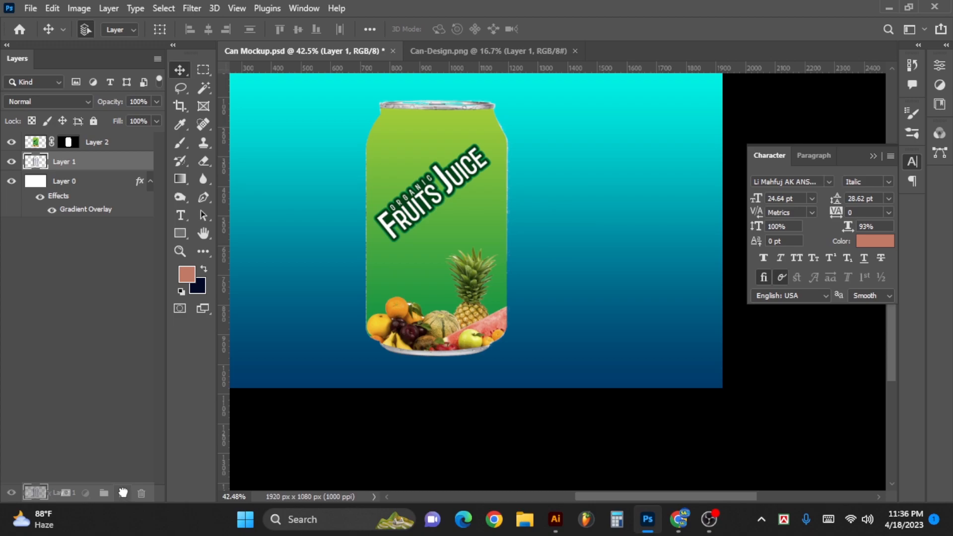
left_click_drag(124, 493, 124, 494)
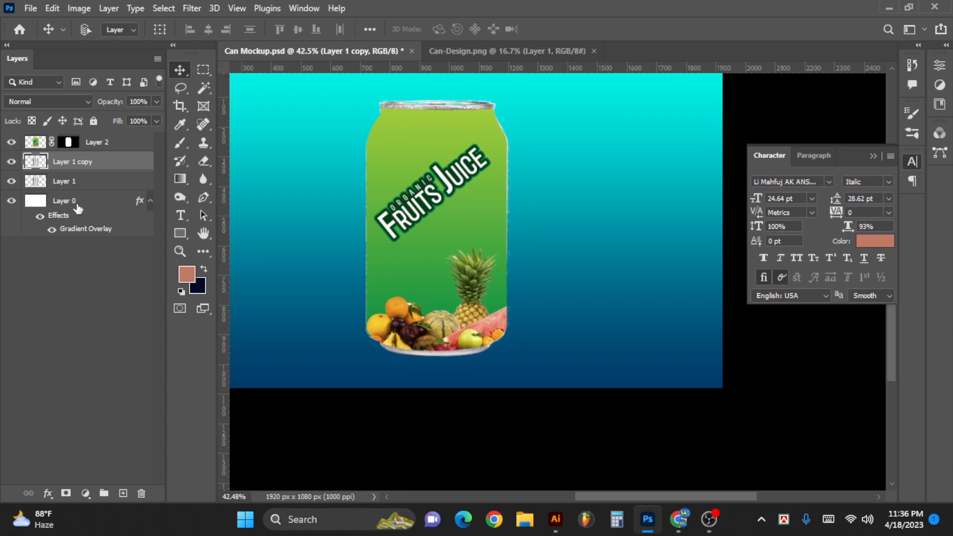
key("ctrl+bracketright")
key("ctrl")
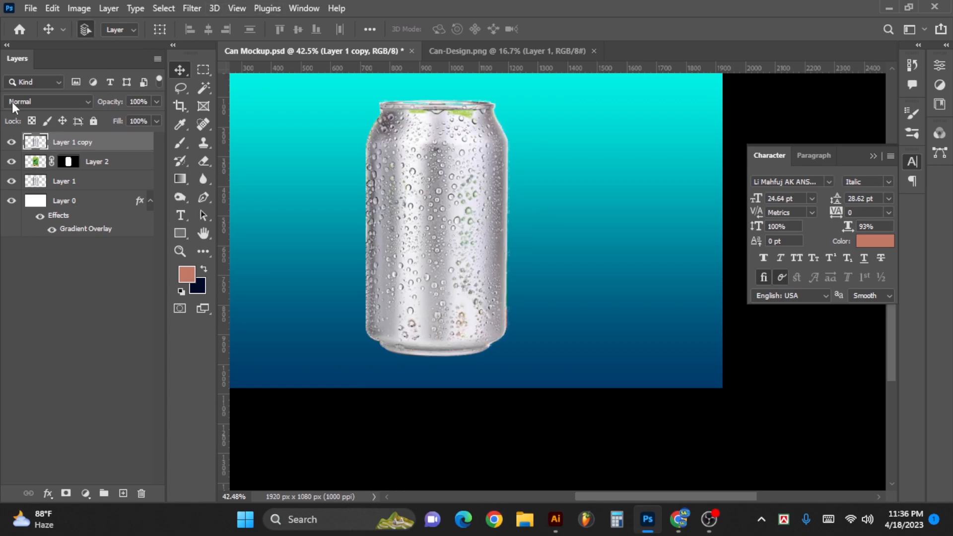
- Set the can copy's blend mode to Multiply
left_click(29, 99)
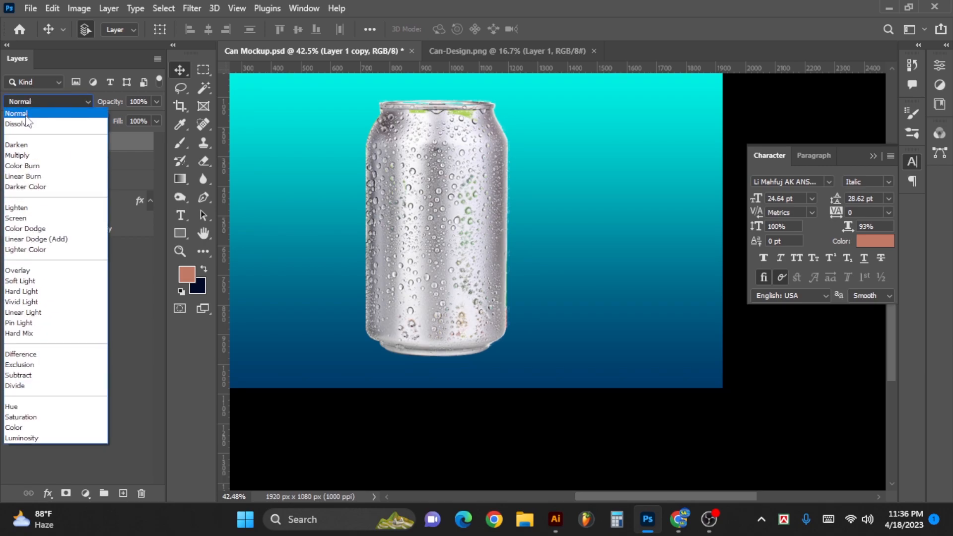
left_click(28, 125)
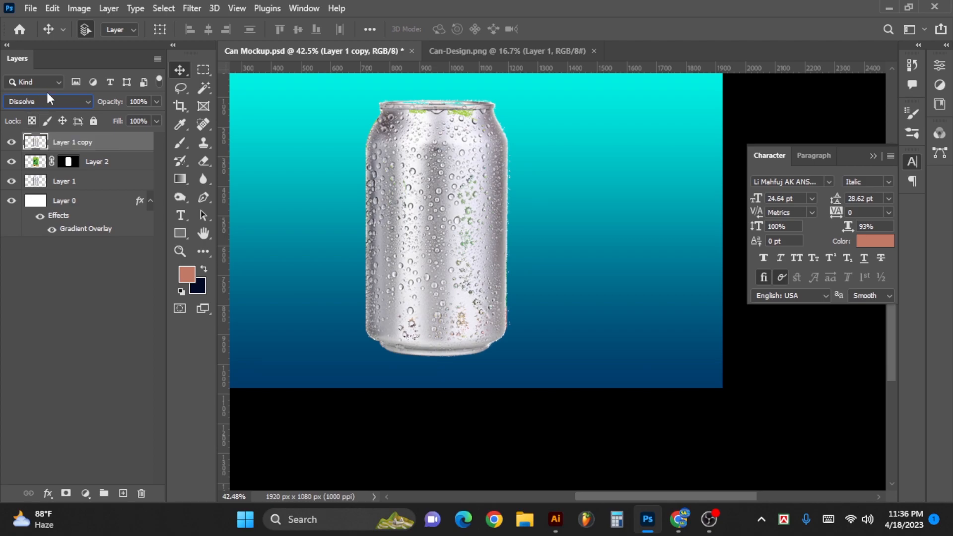
scroll(48, 94, "down", 1)
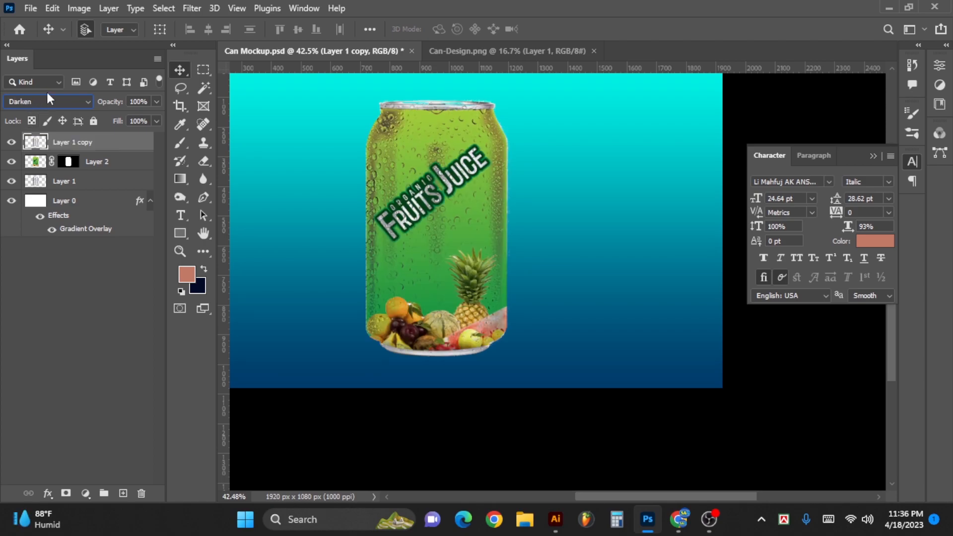
scroll(48, 94, "down", 1)
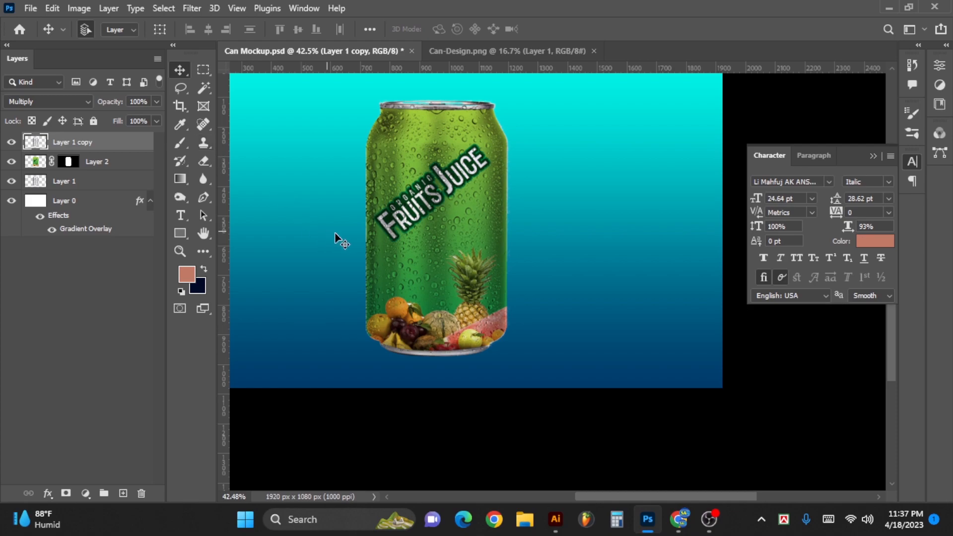
left_click(85, 493)
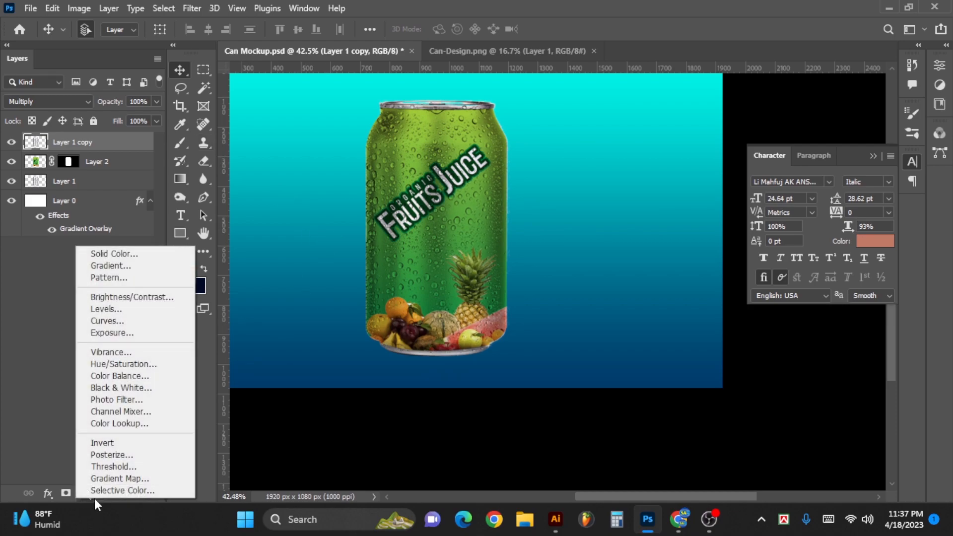
left_click(128, 424)
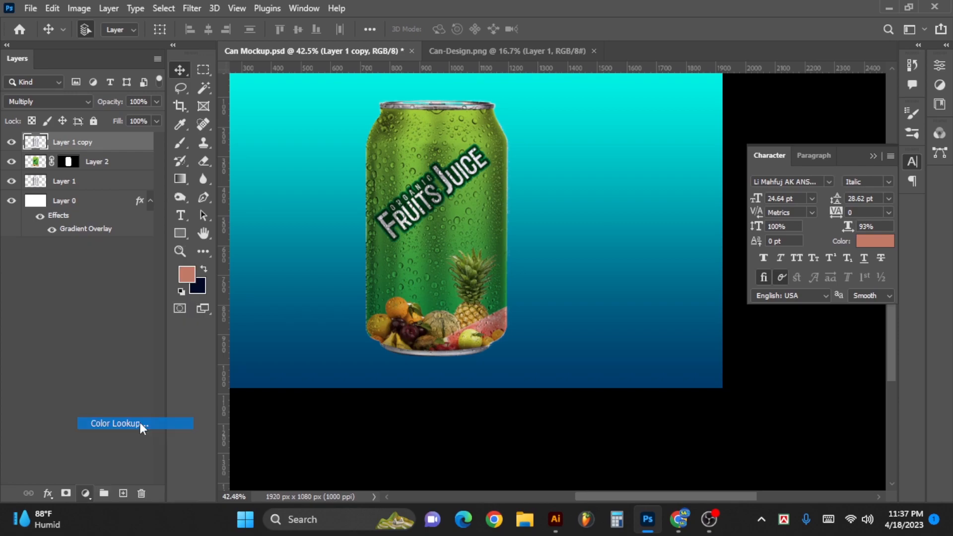
key("ctrl+z")
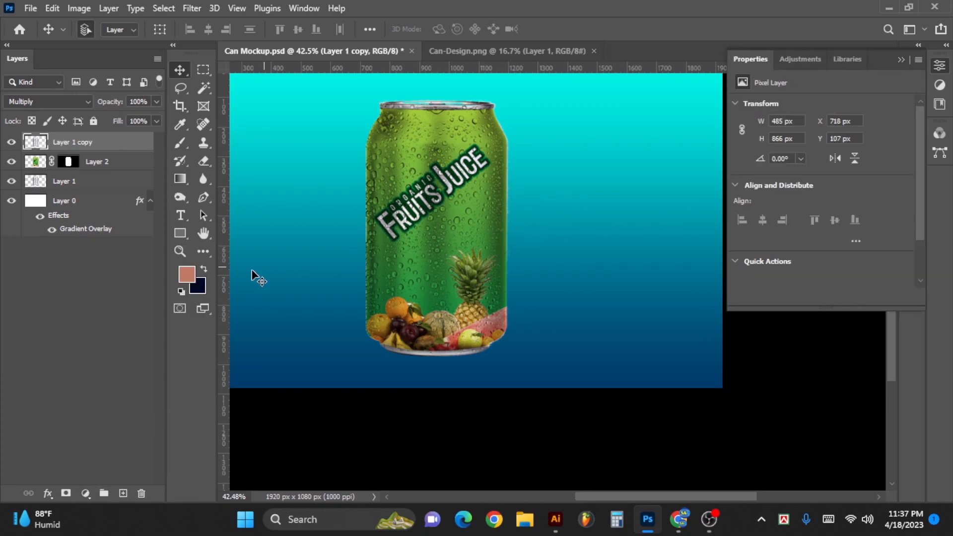
- Brighten the Multiply can copy with a Curves adjustment, raising the RGB curve's midtones to output 165 at input 114
key("ctrl")
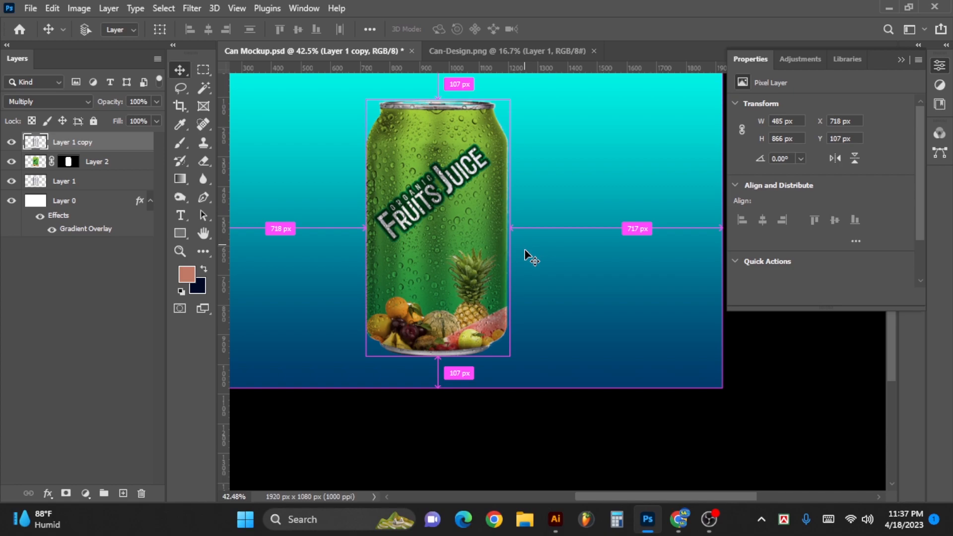
key("ctrl+m")
left_click_drag(487, 40, 798, 130)
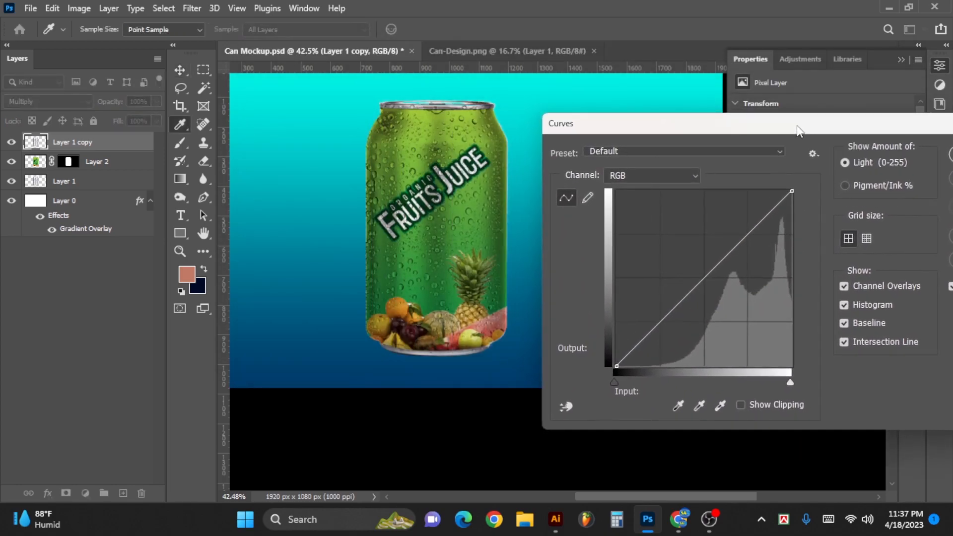
left_click_drag(704, 277, 694, 252)
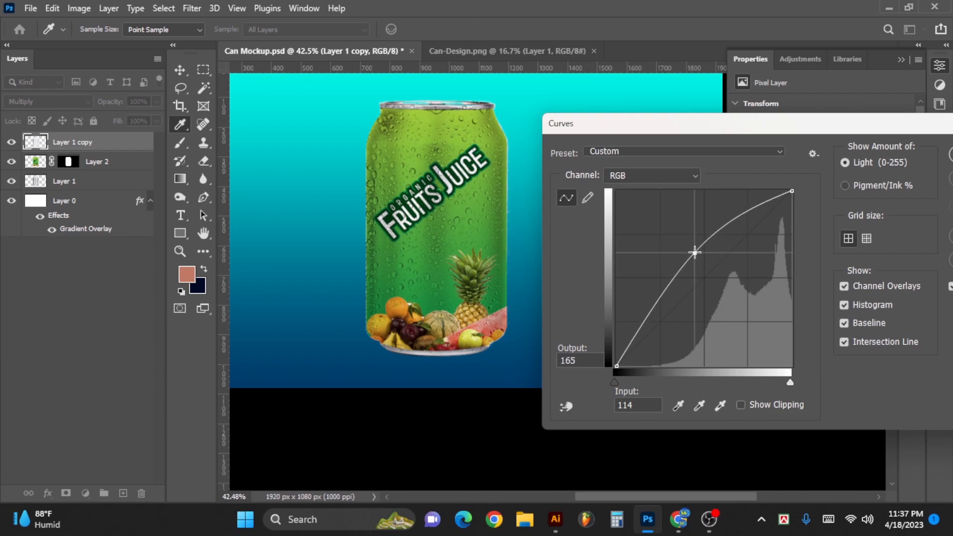
left_click_drag(682, 128, 564, 128)
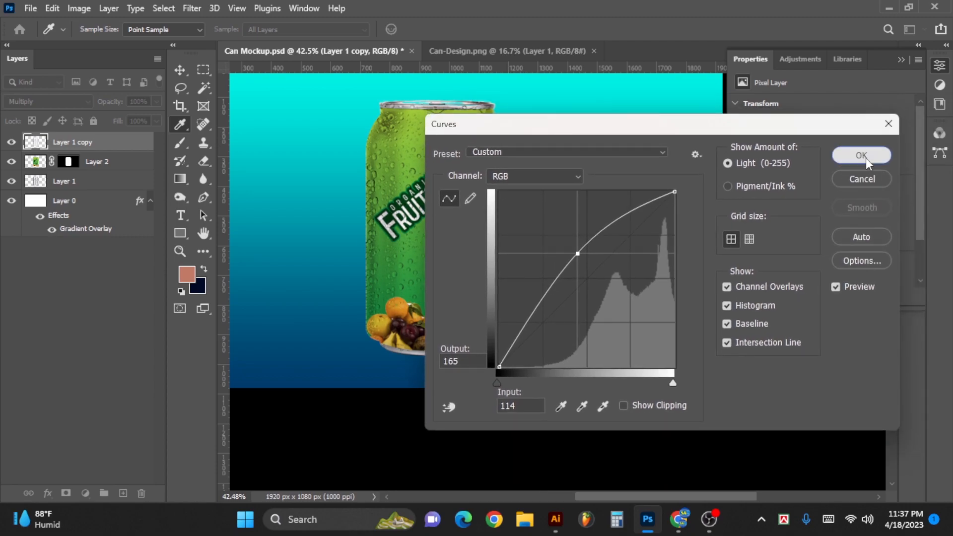
left_click(866, 157)
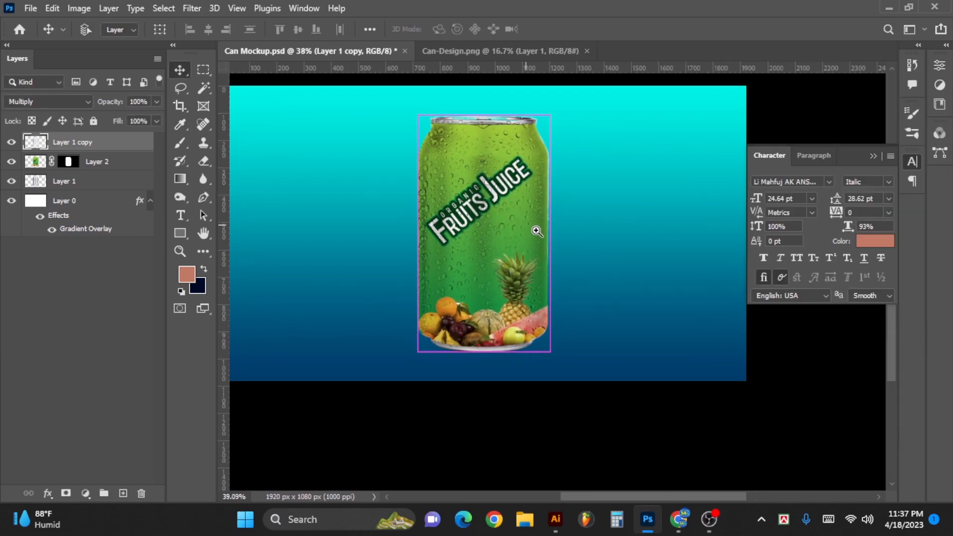
scroll(517, 210, "up", 2)
left_click_drag(517, 210, 515, 210)
left_click_drag(516, 210, 550, 210)
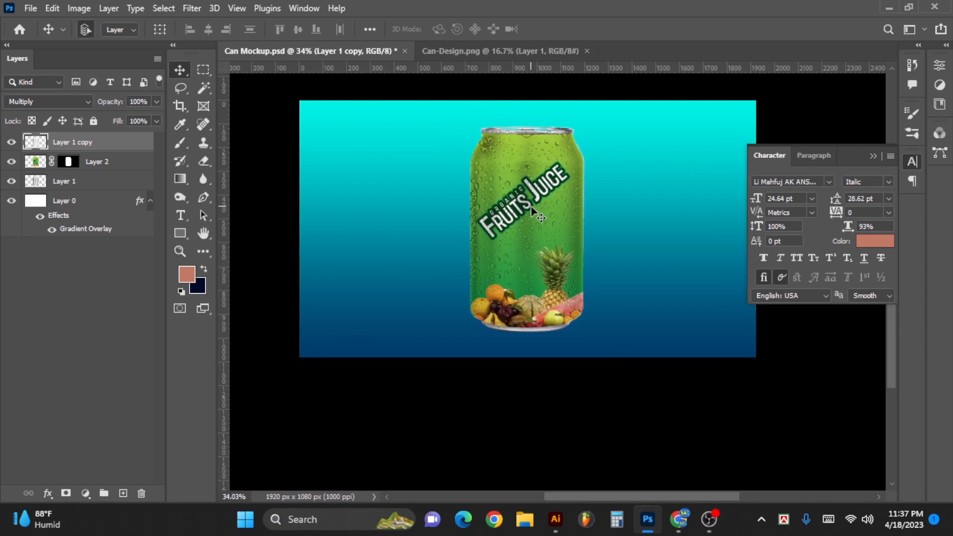